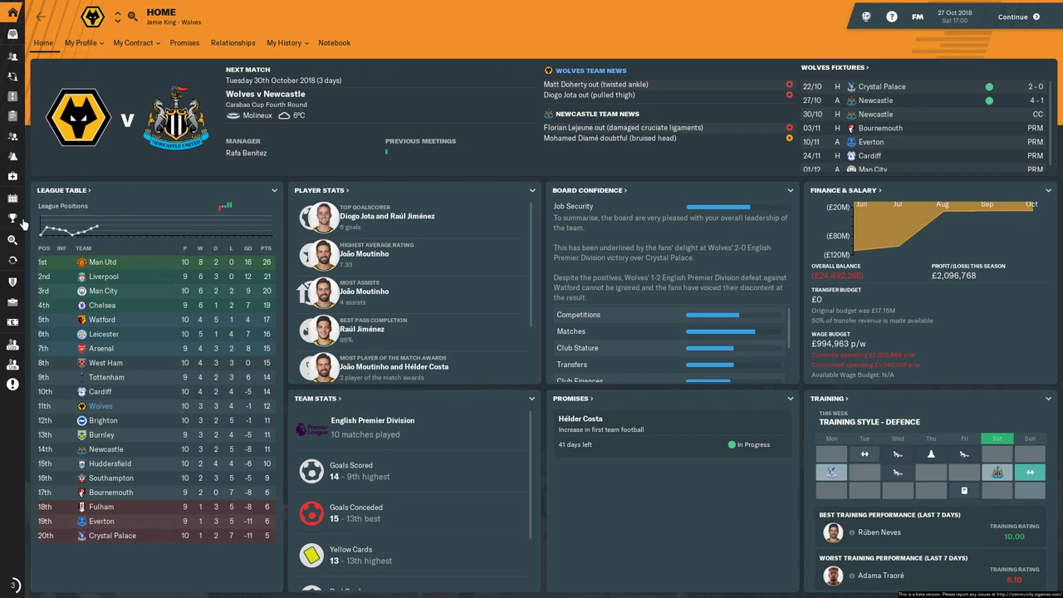
Open Wolverhampton Wanderers' club profile from the sidebar club shield to view its generic kits
click(13, 281)
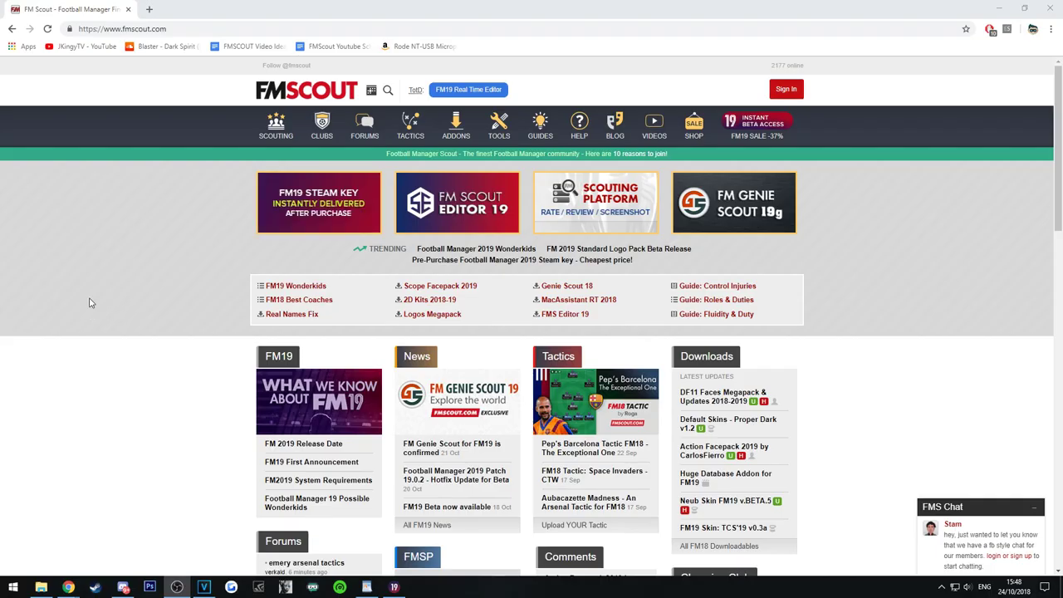
Go to FMScout's ADDONS kits 2018-19 downloads listing
mouse_move(498, 129)
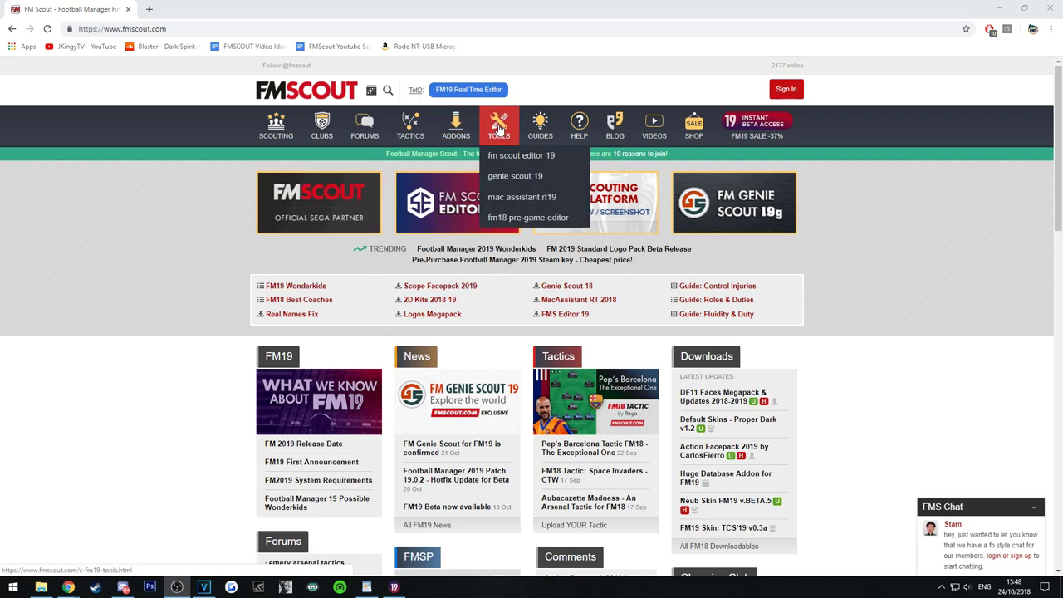
mouse_move(298, 128)
mouse_move(461, 126)
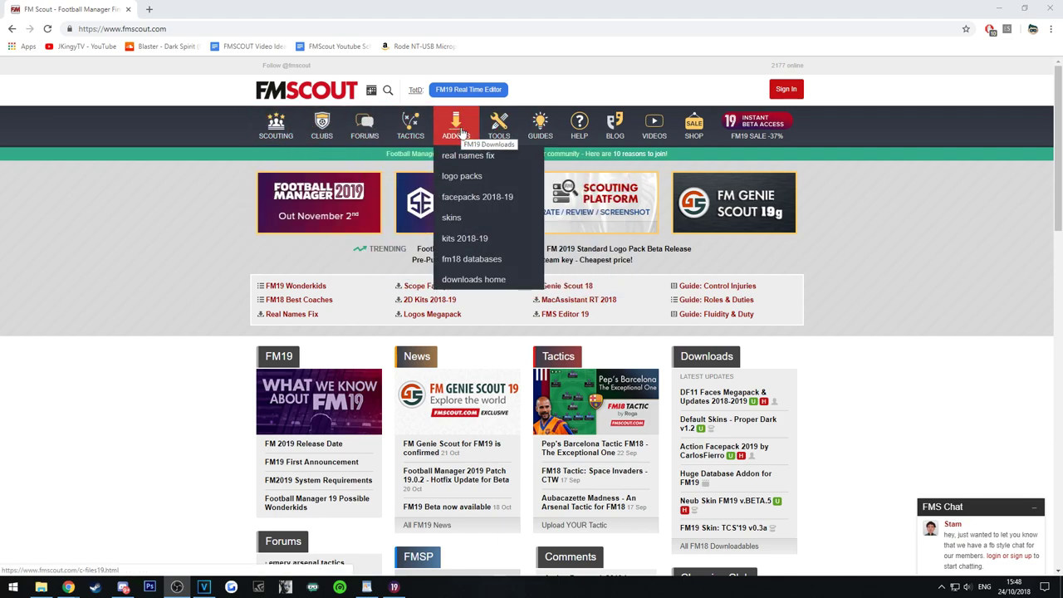
click(503, 240)
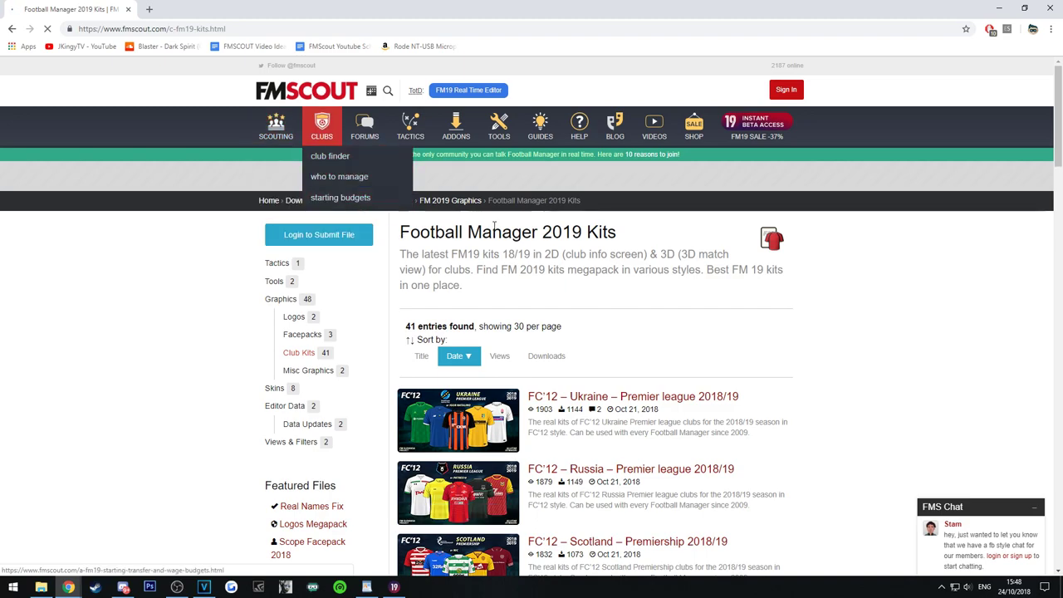
Find and open the FC'12 England – Premier League 2018/19 kit pack in the list
scroll(538, 249, down, 2)
scroll(582, 273, down, 2)
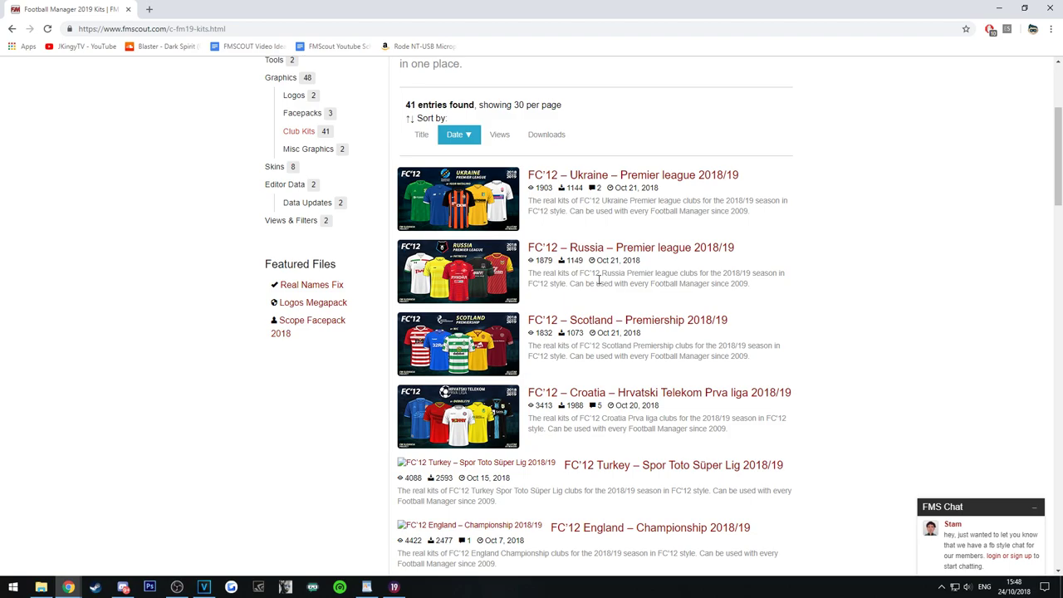
scroll(614, 265, down, 2)
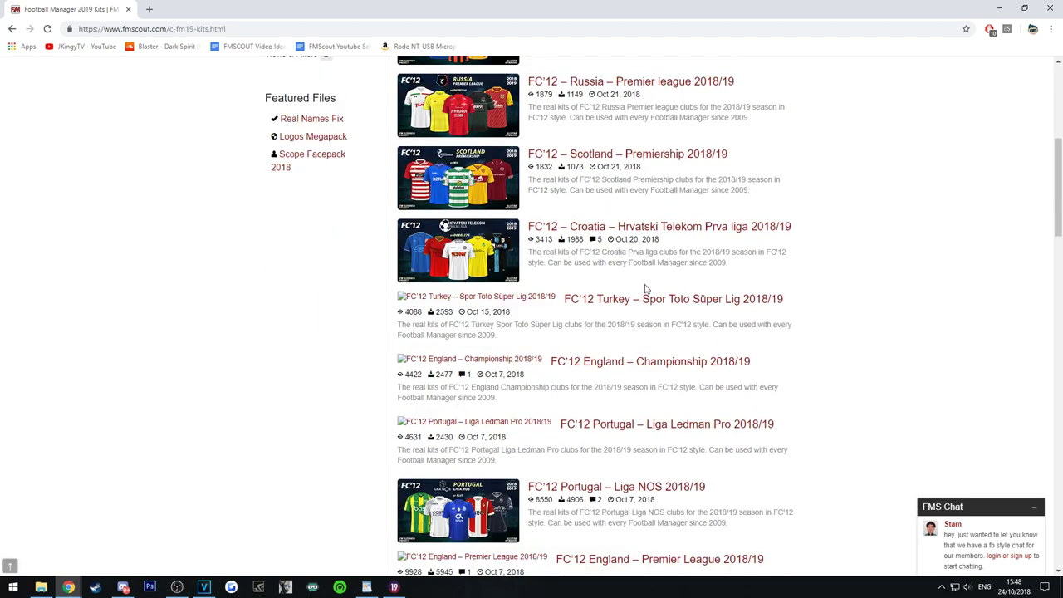
scroll(627, 320, up, 4)
scroll(648, 304, down, 2)
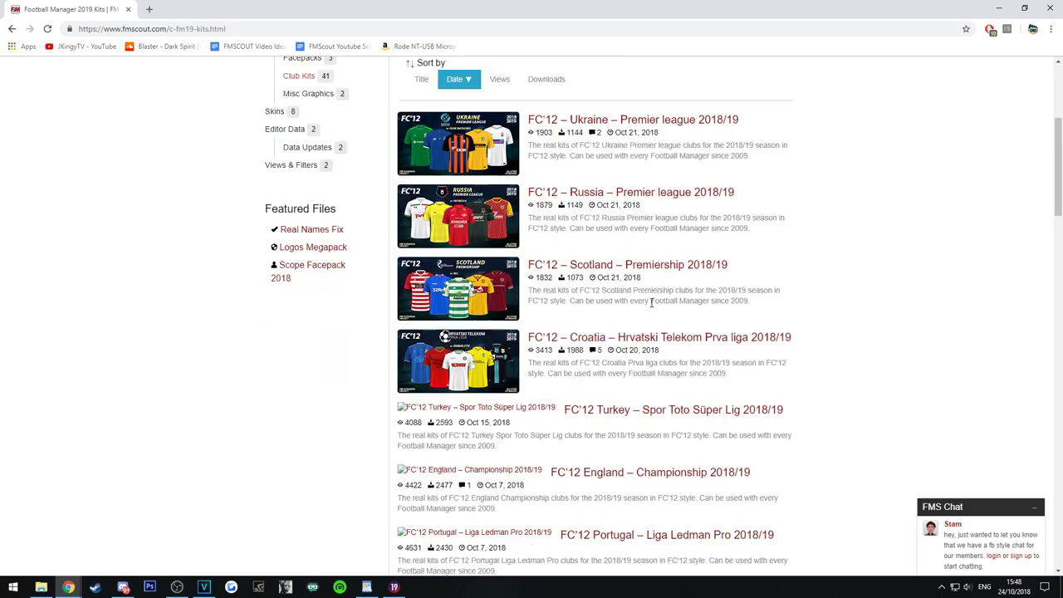
scroll(651, 303, down, 5)
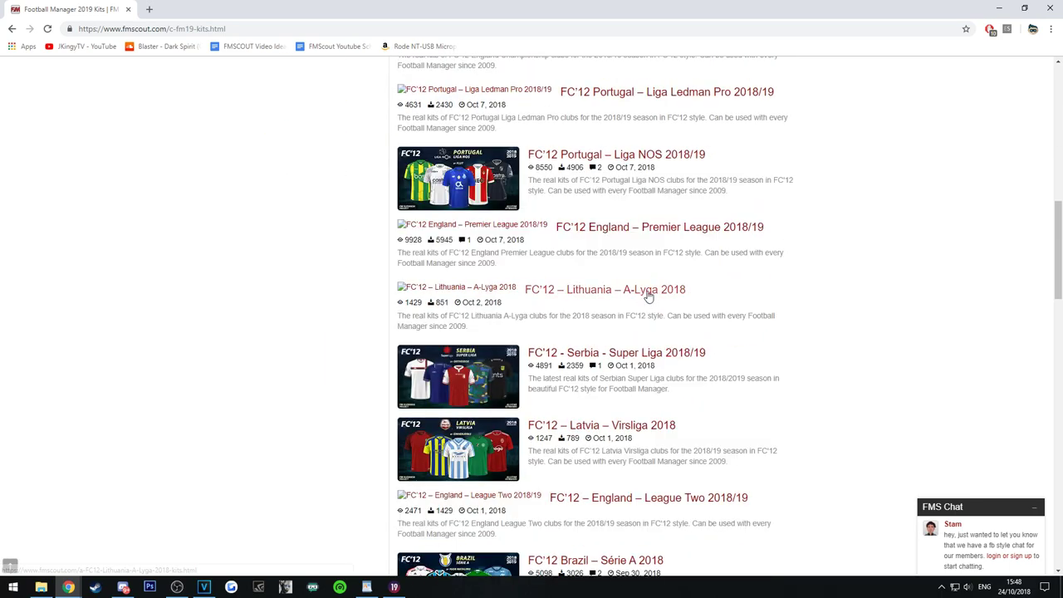
click(625, 229)
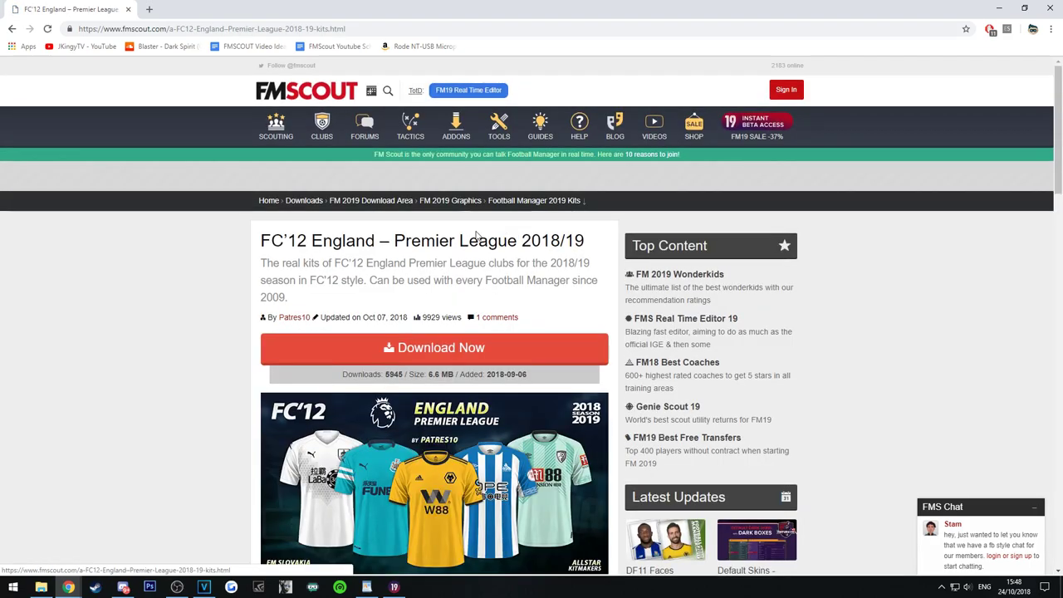
Read the FC'12 Premier League 2018/19 pack details and install notes, then choose Download Now
scroll(448, 247, down, 1)
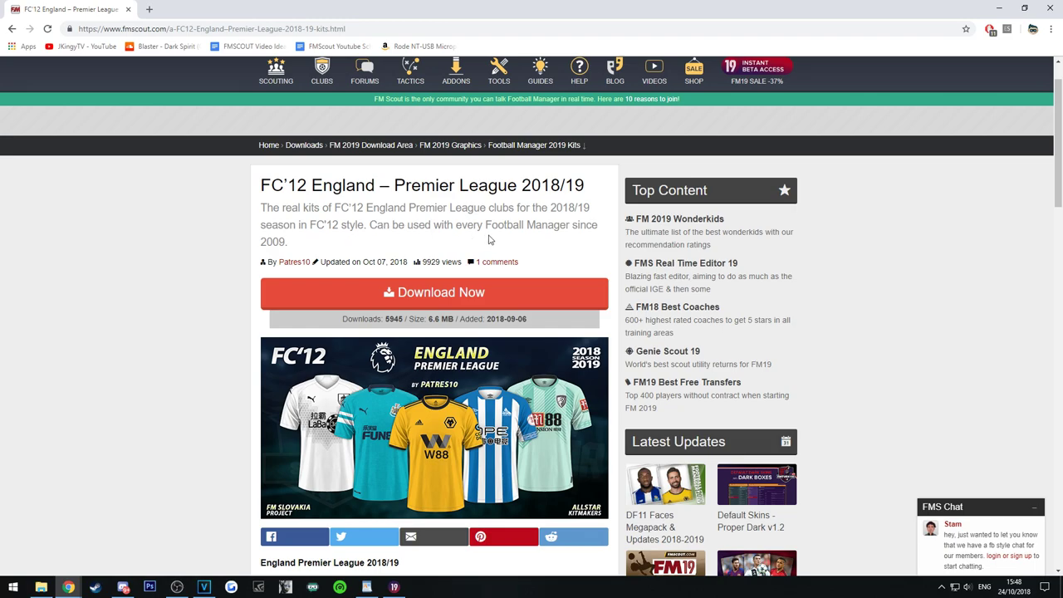
scroll(490, 240, down, 6)
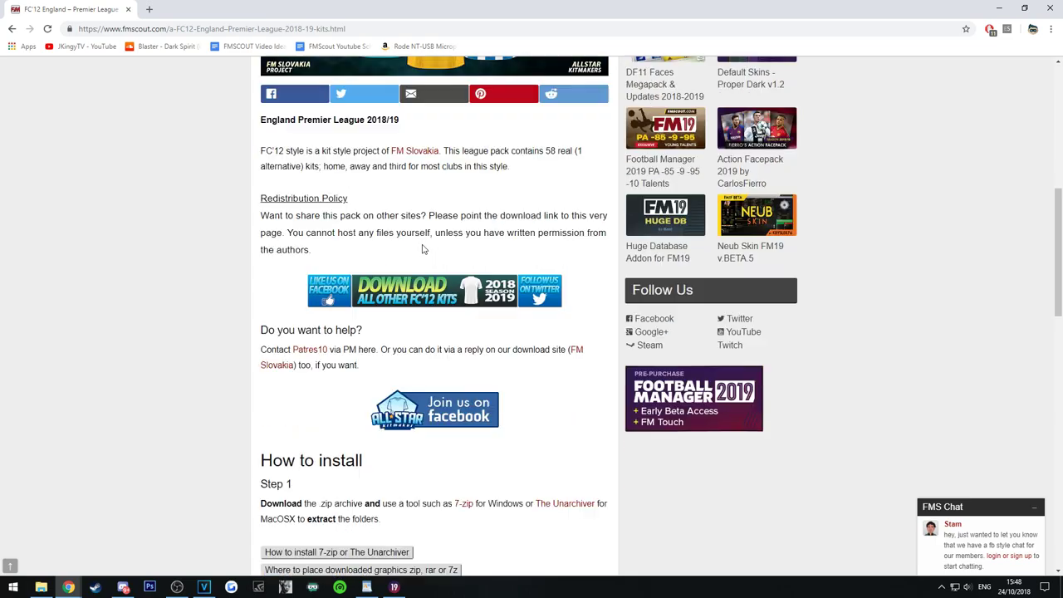
scroll(410, 274, down, 3)
scroll(420, 296, up, 9)
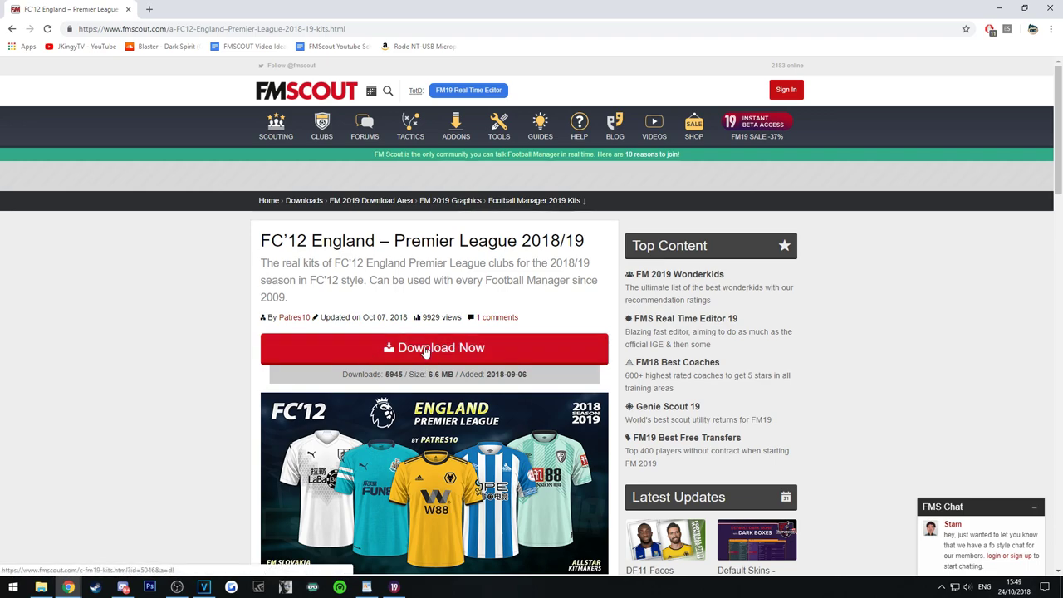
click(425, 350)
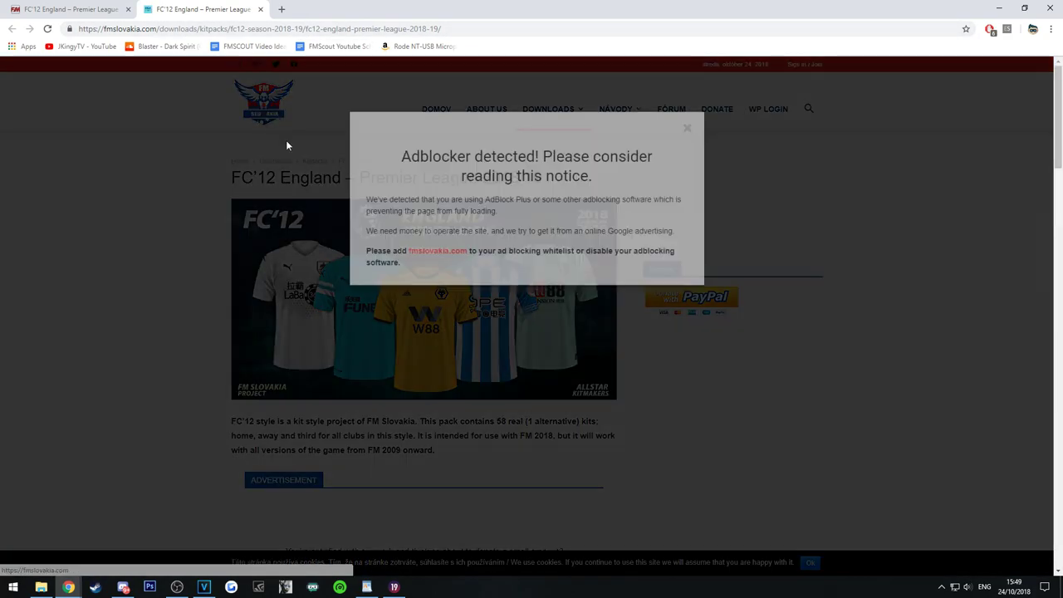
Dismiss FM Slovakia's adblocker notice and set AdBlock to not run on this page
click(687, 128)
click(989, 31)
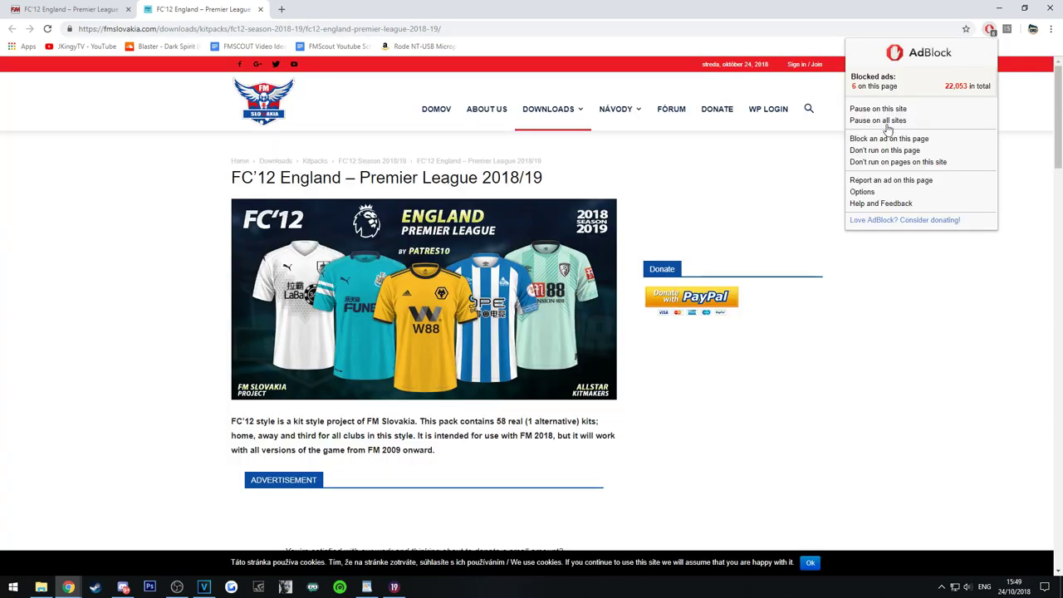
click(875, 150)
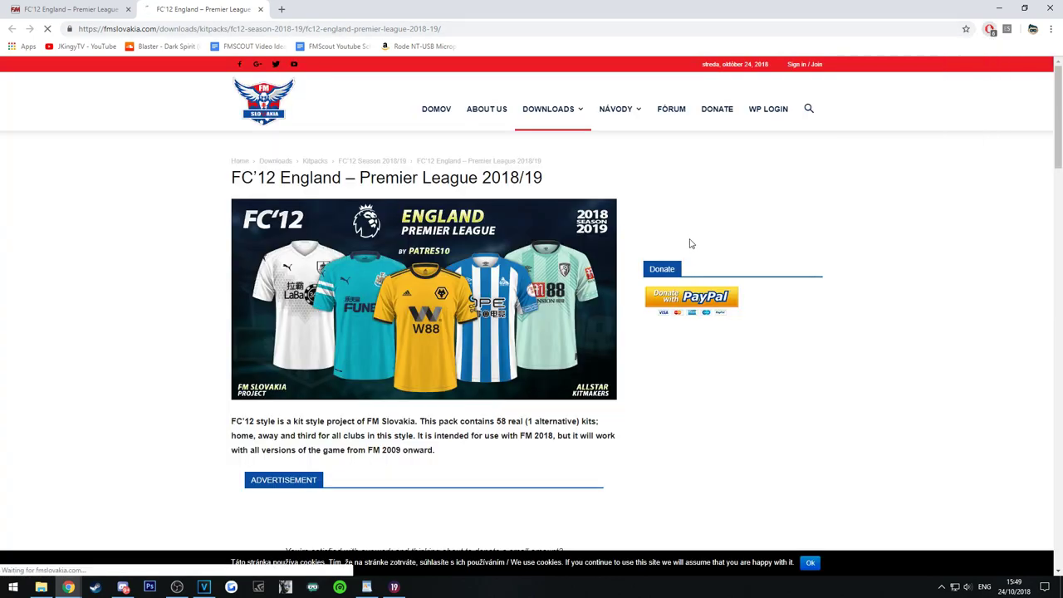
Decline translation, close the 503 error tabs and retry Download Now twice
click(966, 46)
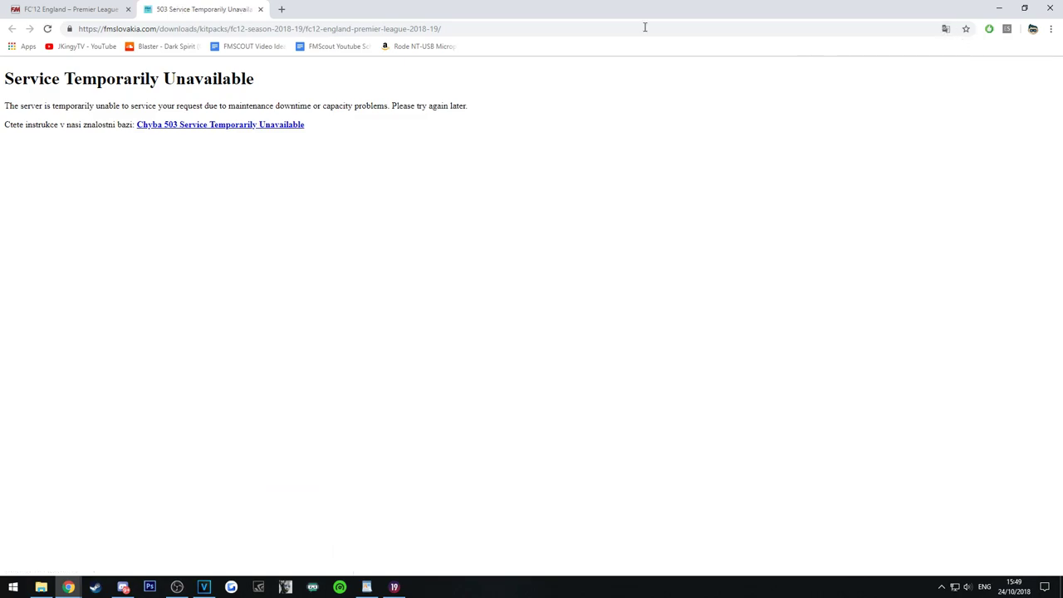
click(261, 9)
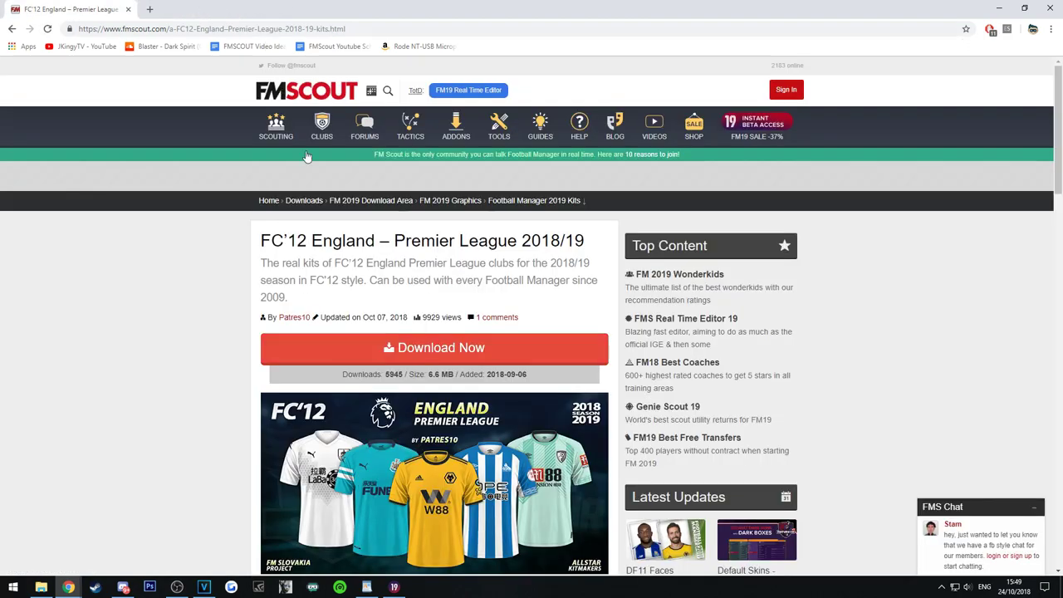
click(419, 347)
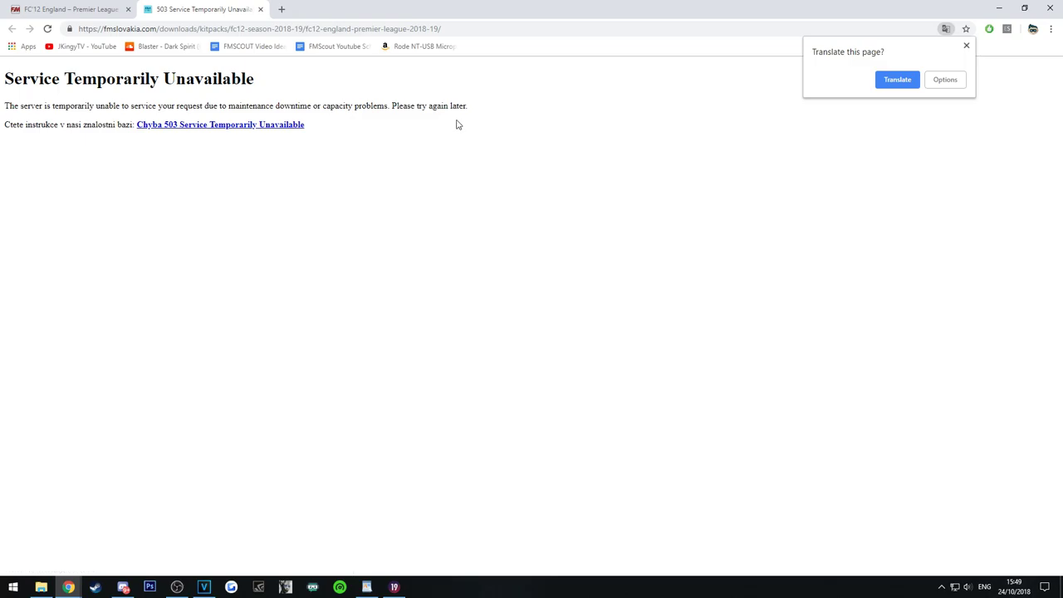
click(966, 46)
click(259, 9)
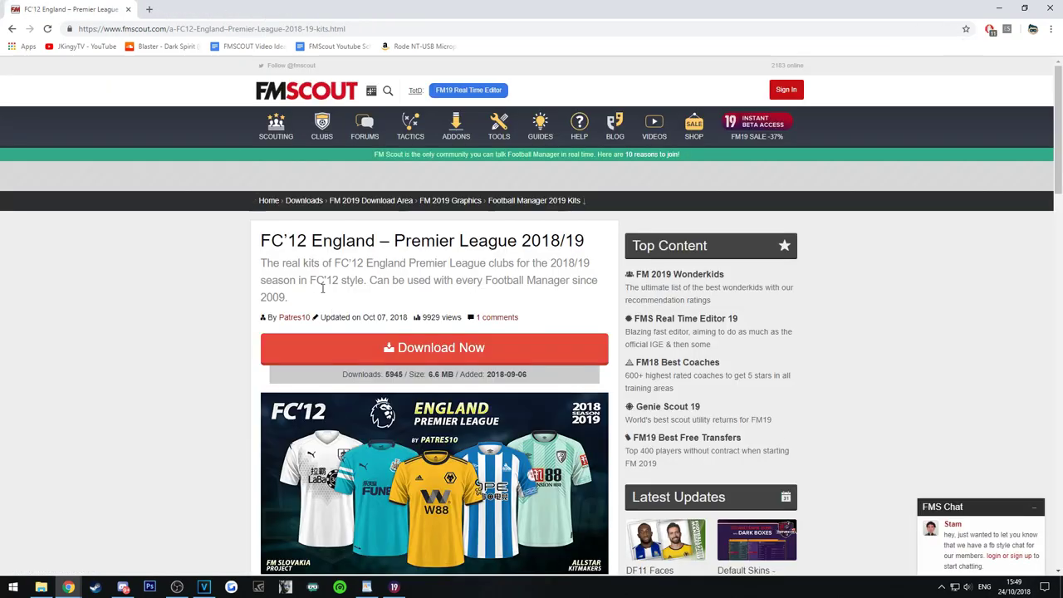
click(349, 347)
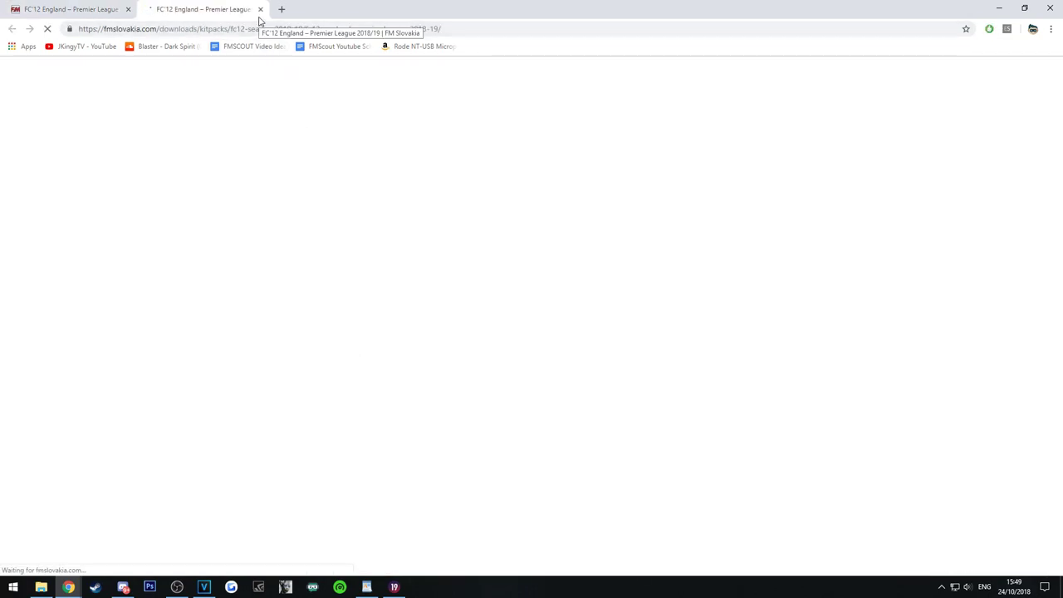
Try the Dropbox Mirror 1, close its Too many requests tab, then open Mirror 2 on MediaFire
scroll(317, 227, down, 5)
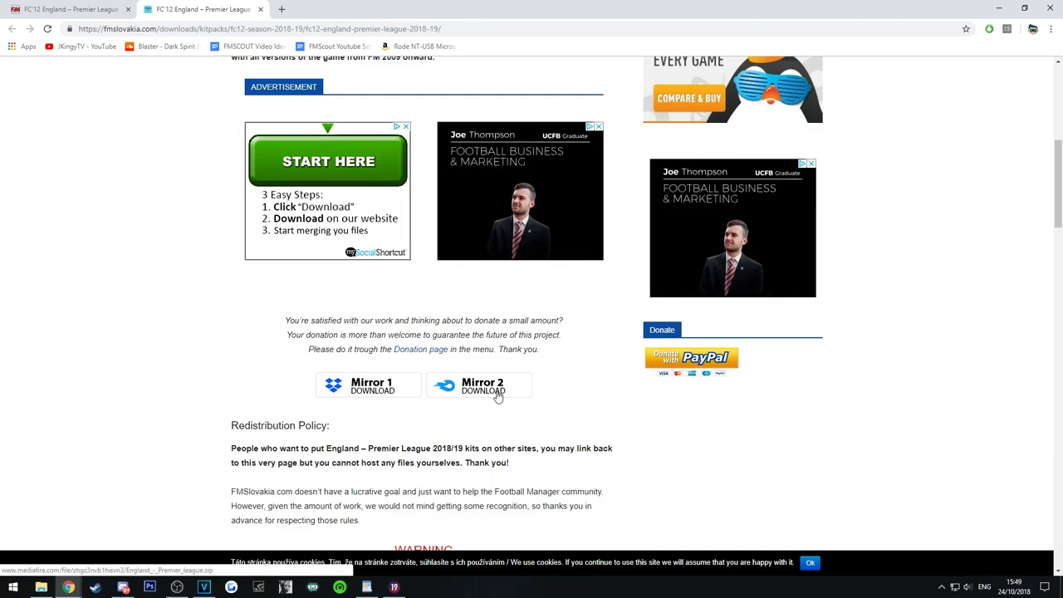
scroll(465, 374, up, 5)
scroll(444, 349, down, 6)
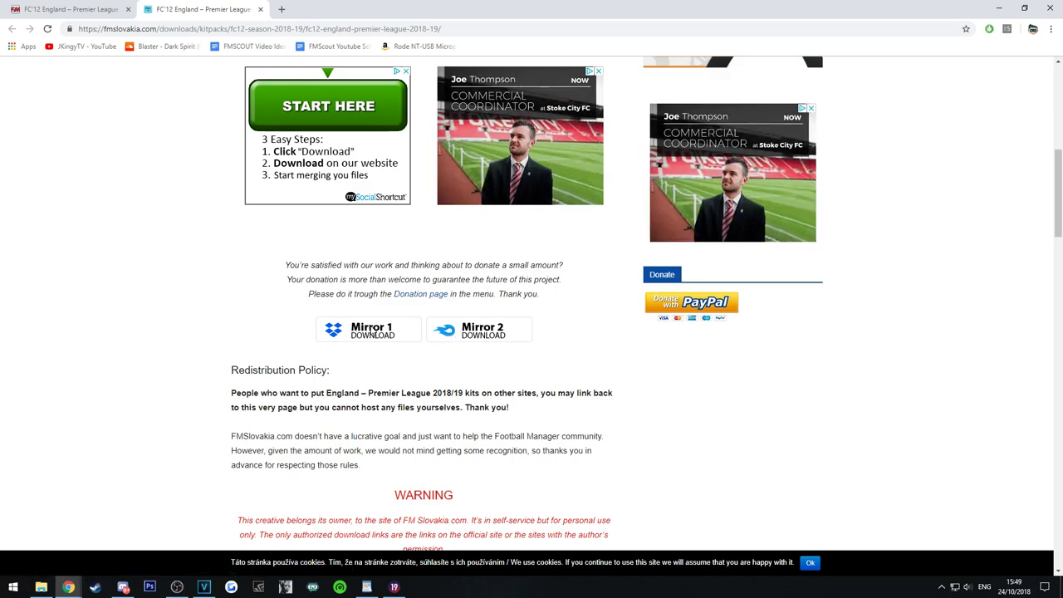
click(371, 329)
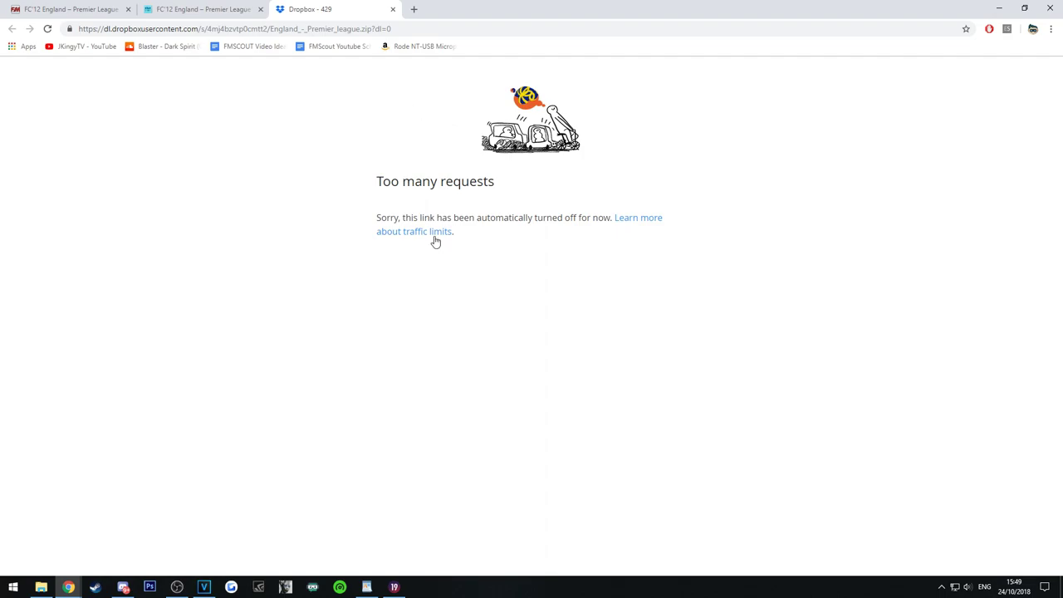
click(395, 9)
click(481, 328)
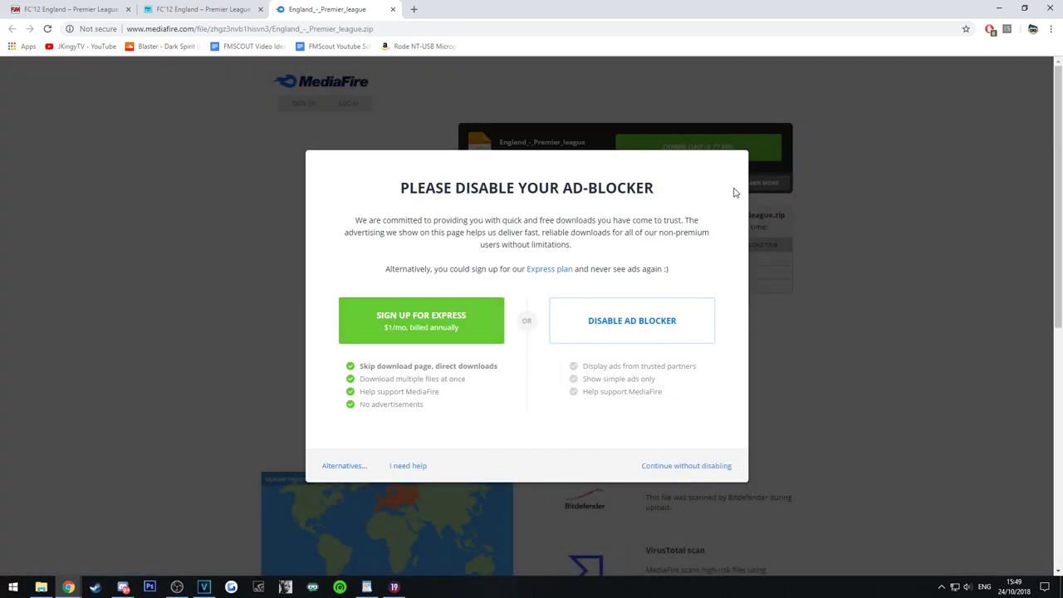
Pause AdBlock on MediaFire and download England_-_Premier_league.zip
click(989, 29)
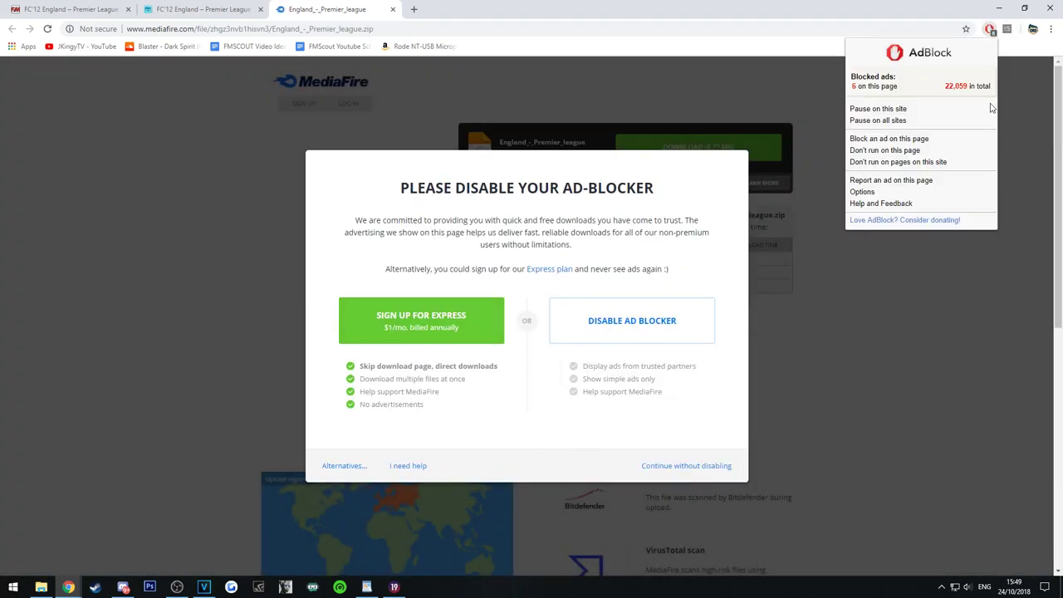
click(887, 152)
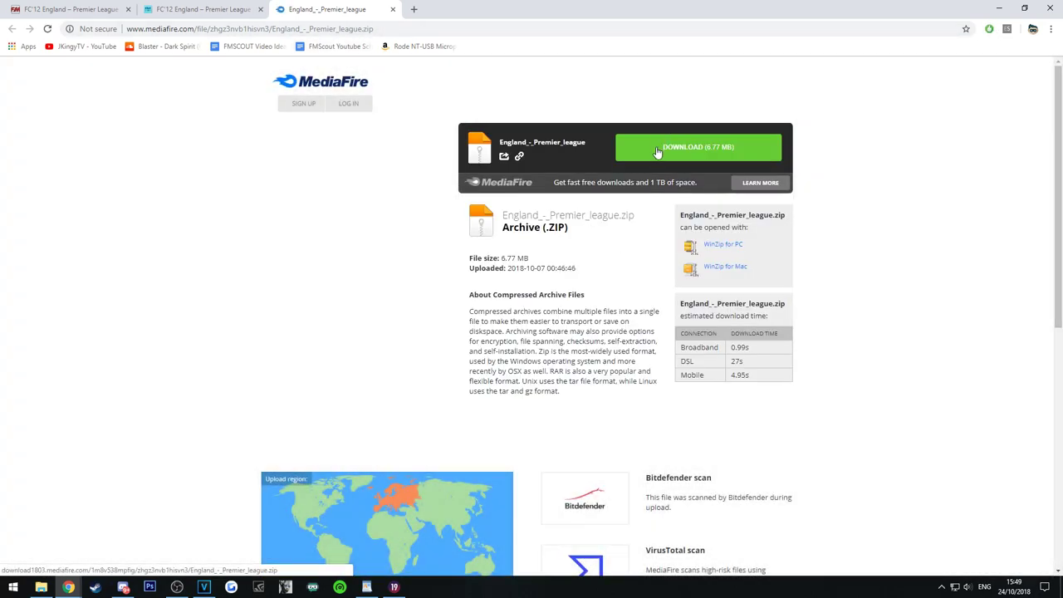
click(657, 149)
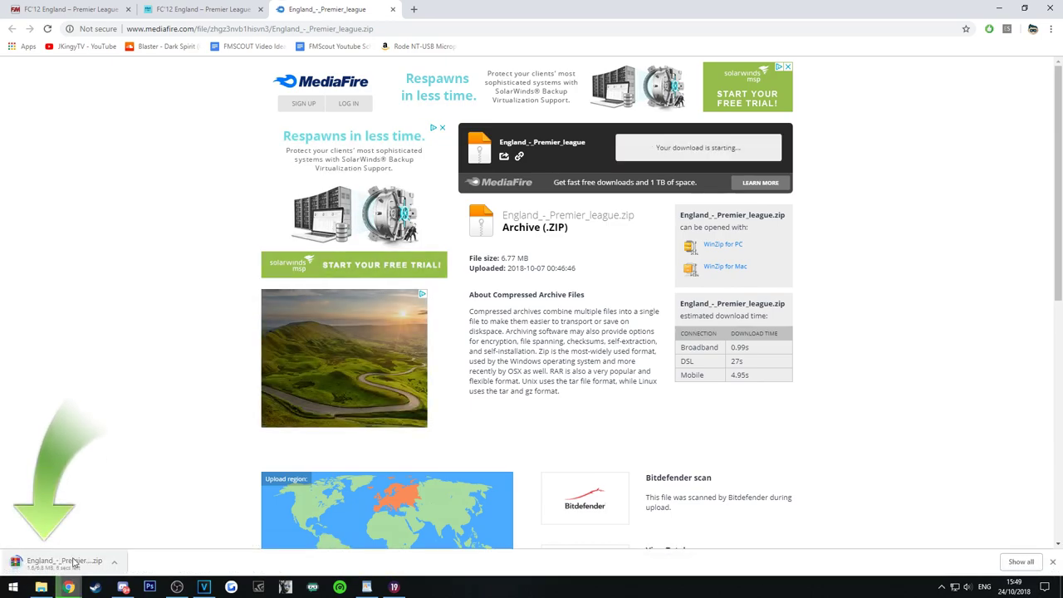
Close the MediaFire and FM Slovakia tabs and open the Downloads folder
click(393, 9)
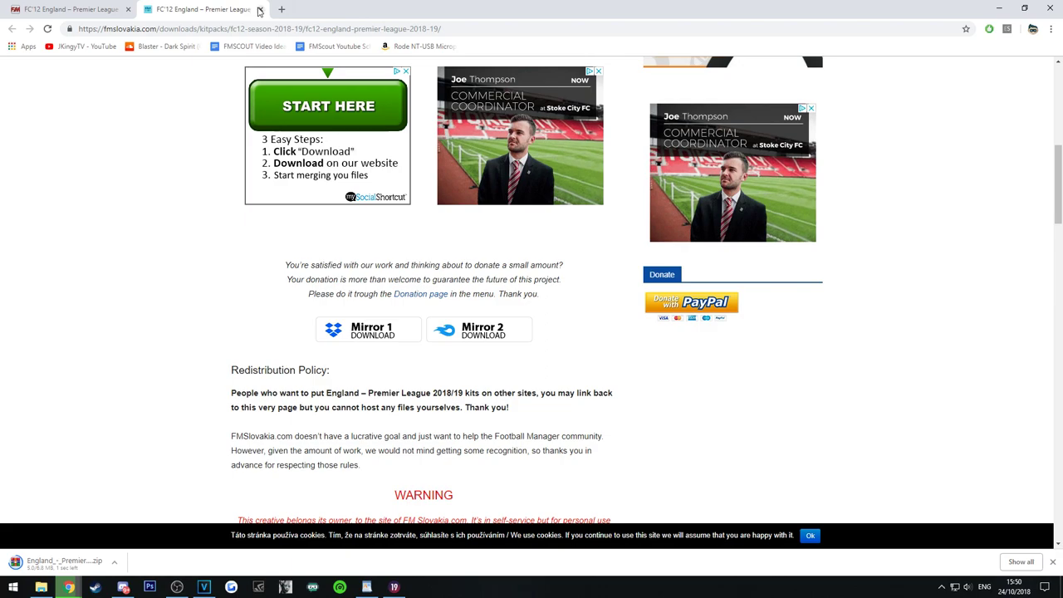
click(260, 9)
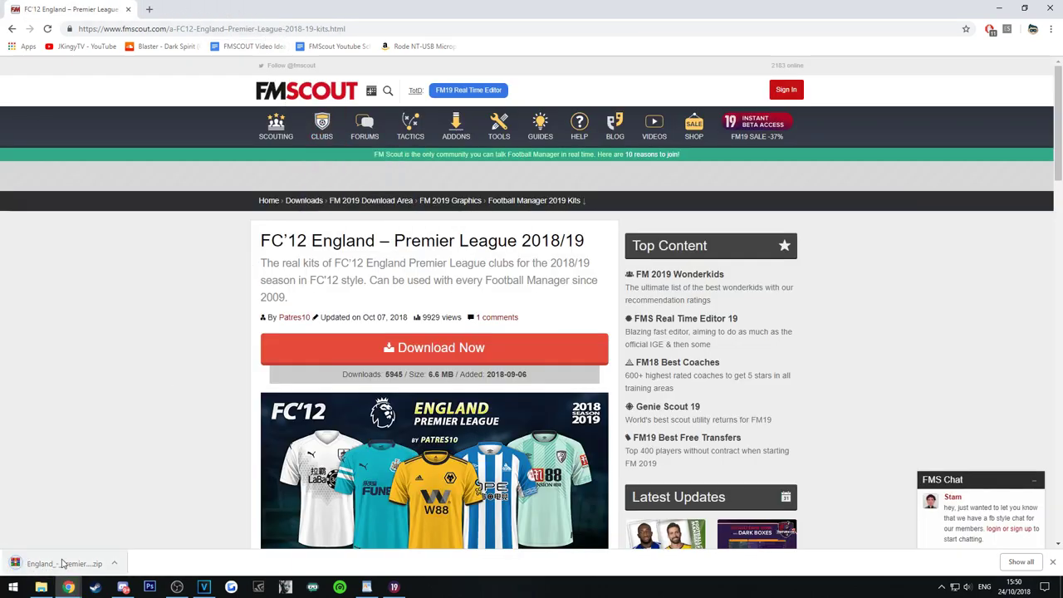
click(50, 587)
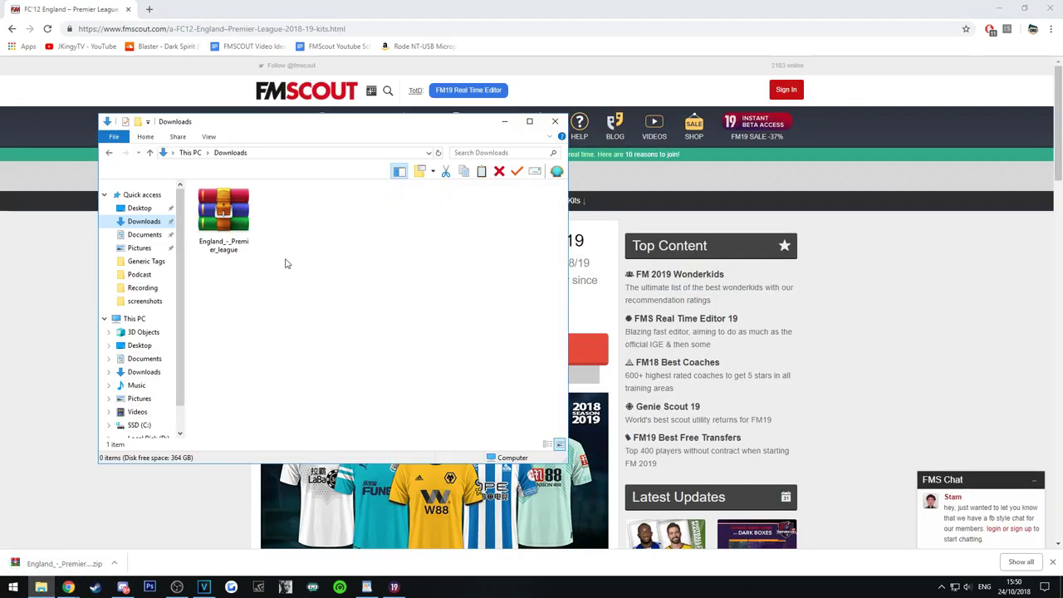
Open Documents in a second Explorer window placed right of the Downloads window with the zip
mouse_move(282, 124)
mouse_down()
mouse_move(604, 116)
mouse_move(271, 130)
mouse_up()
click(192, 229)
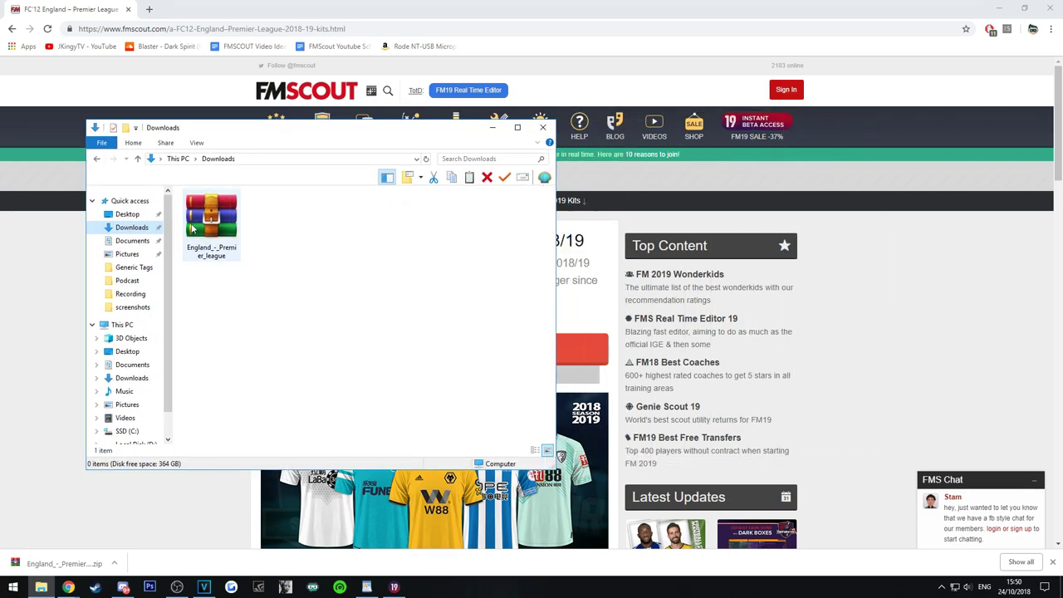
right_click(131, 240)
click(185, 279)
drag(342, 148, 805, 138)
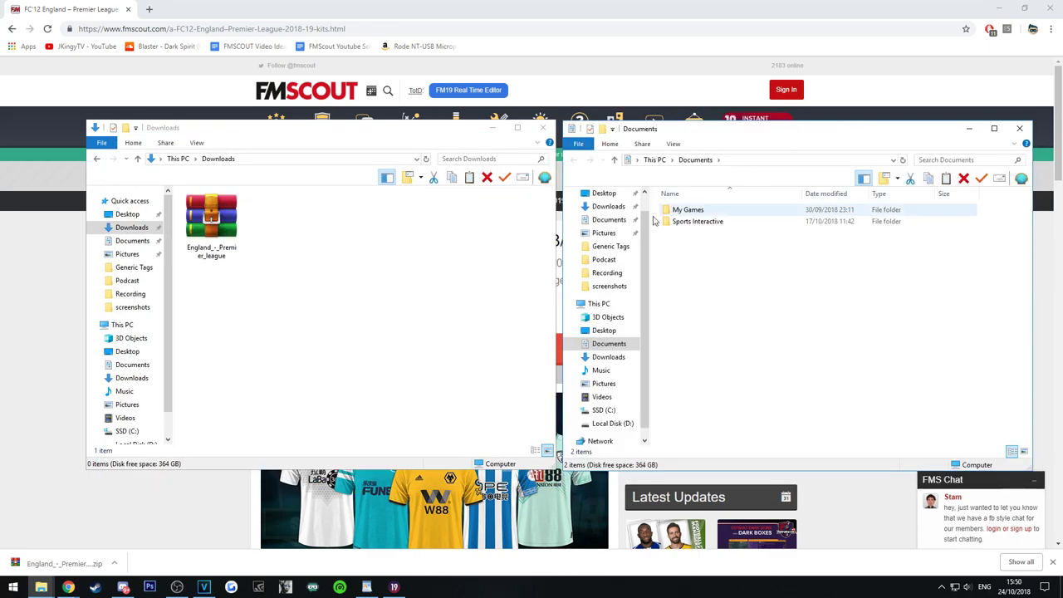
Open the kit zip in WinRAR at top-left, resized, with the Premier league folder selected
double_click(208, 230)
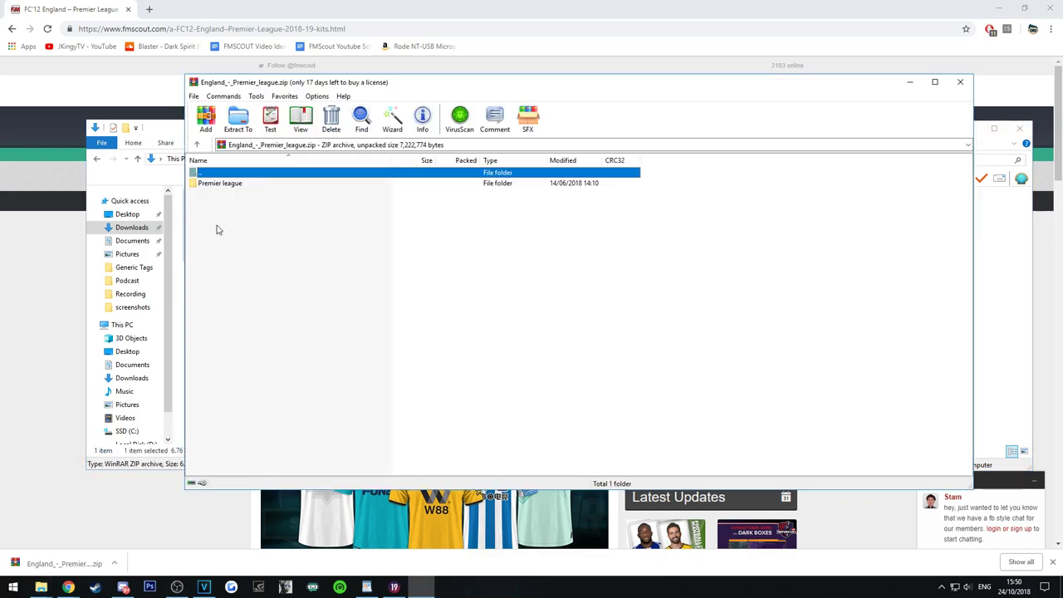
drag(553, 81, 389, 13)
drag(803, 418, 561, 475)
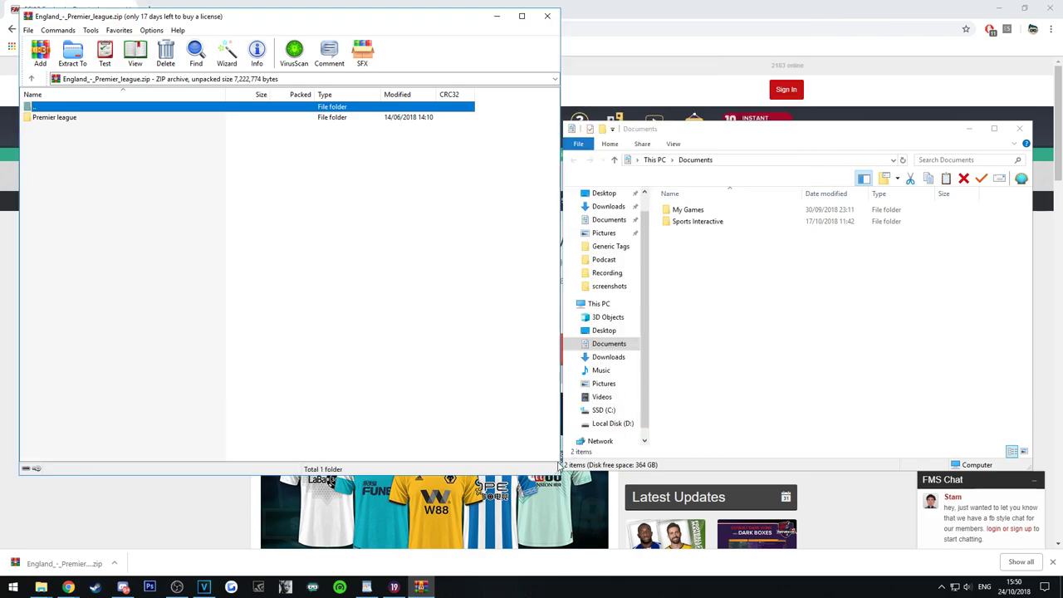
click(63, 120)
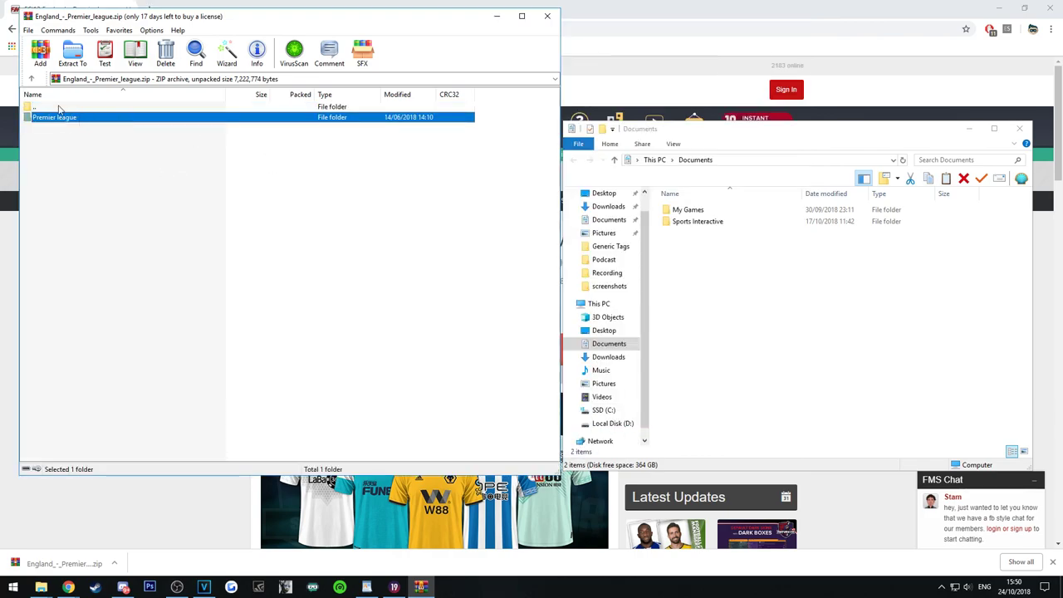
Browse Explorer to Sports Interactive > Football Manager 2019 > graphics
double_click(693, 223)
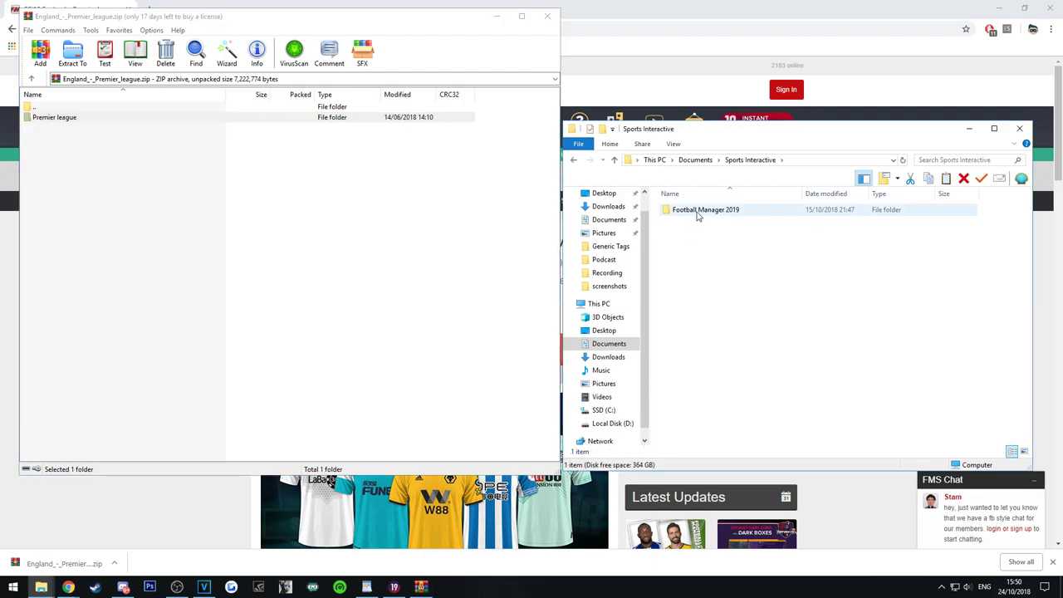
double_click(702, 209)
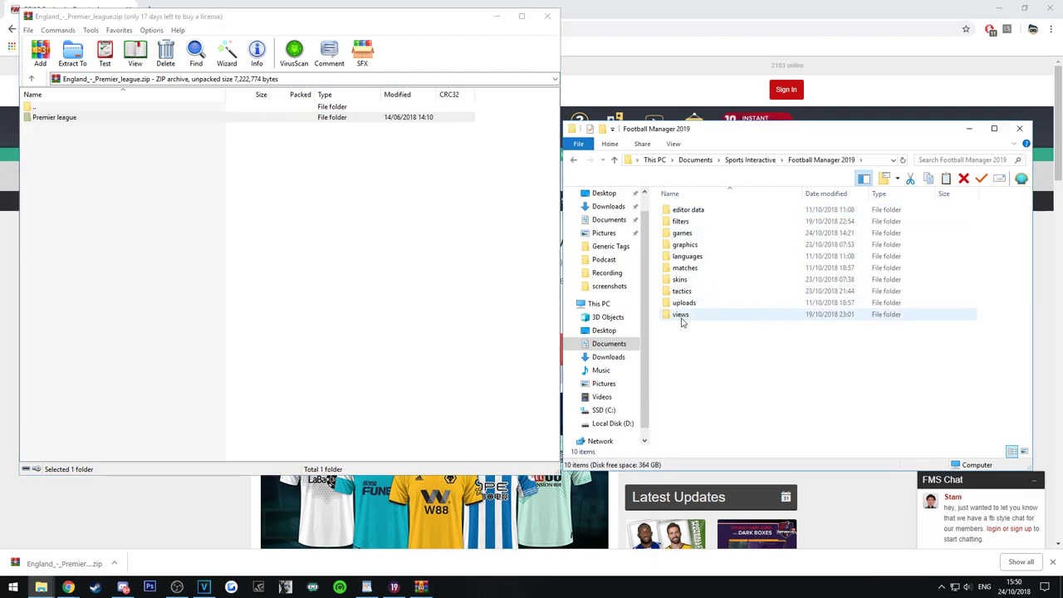
double_click(686, 245)
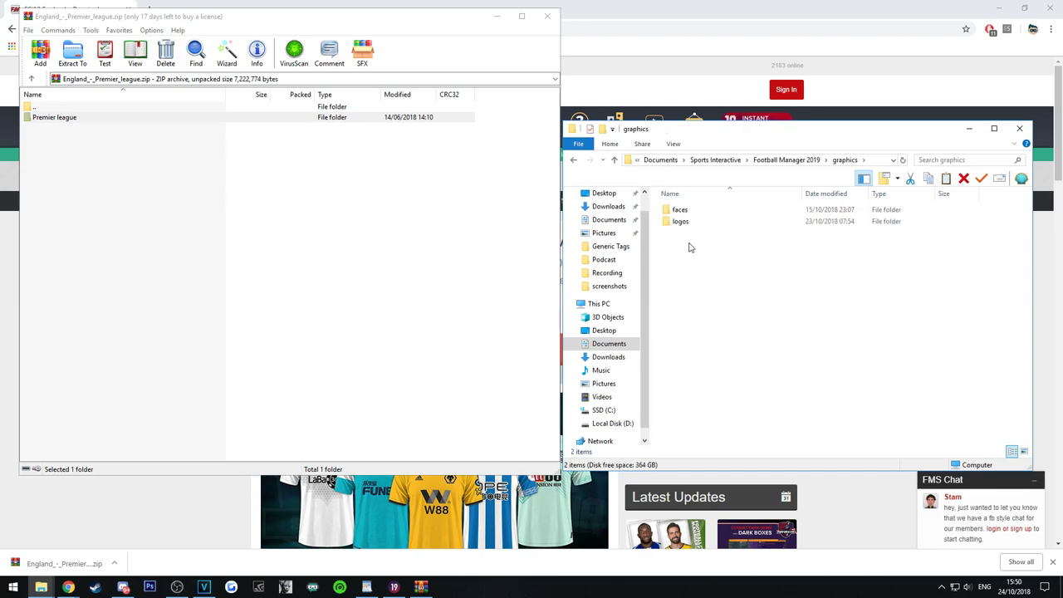
click(573, 159)
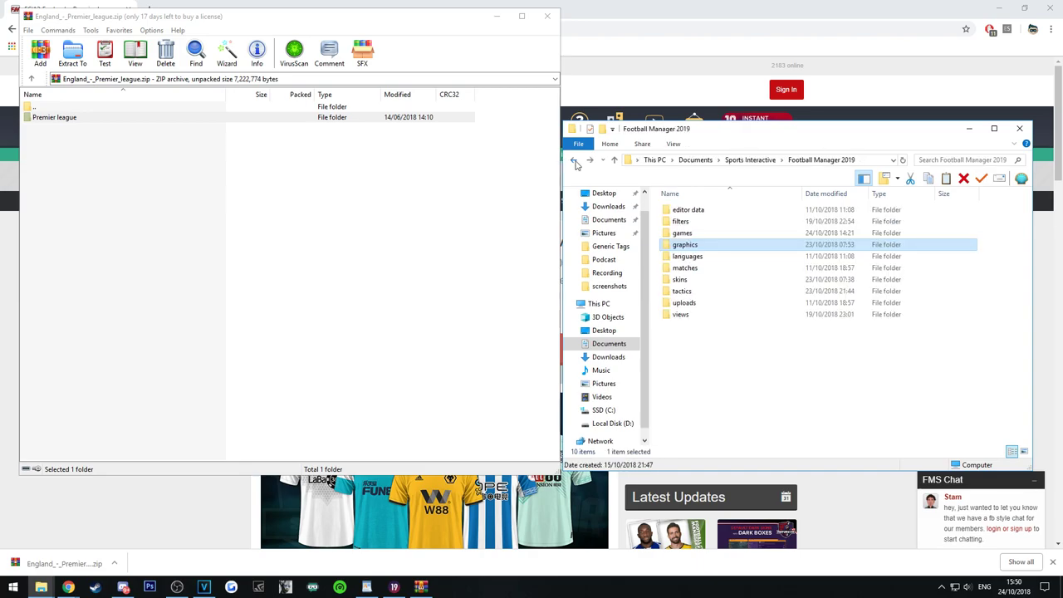
double_click(699, 247)
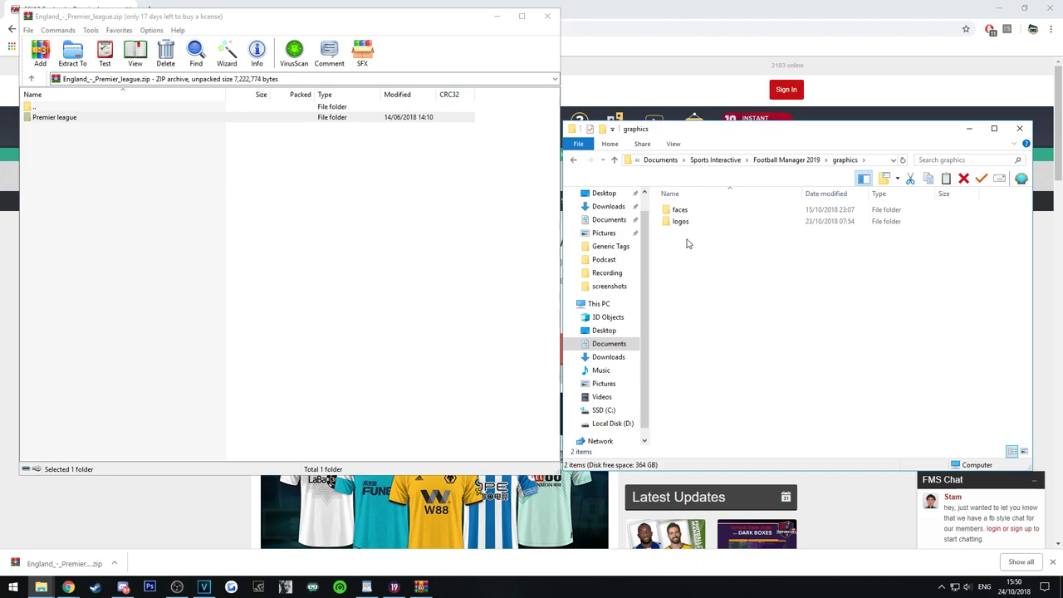
Create a new folder named 'kits' inside the graphics folder
right_click(688, 244)
mouse_move(785, 374)
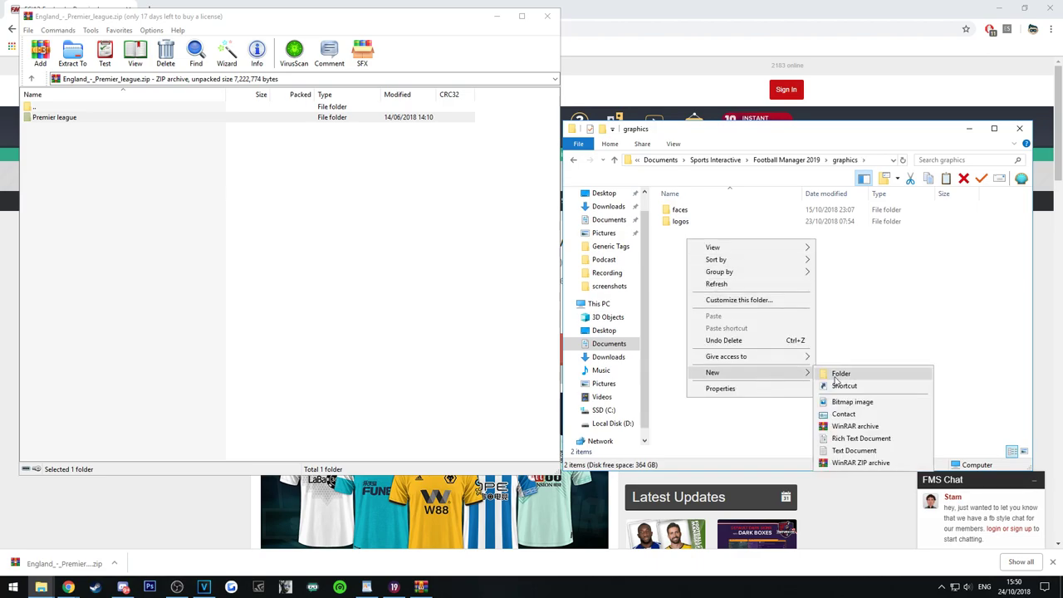
click(835, 378)
text(kits)
key(Return)
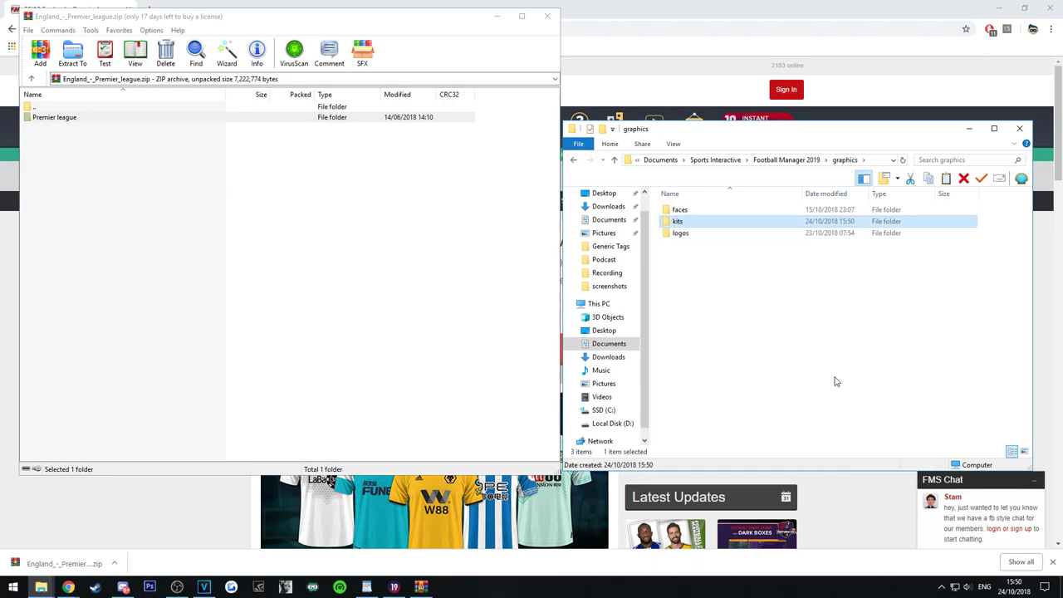
Drag the Premier league folder from WinRAR into kits and return to Football Manager 2019
click(745, 288)
drag(73, 121, 686, 223)
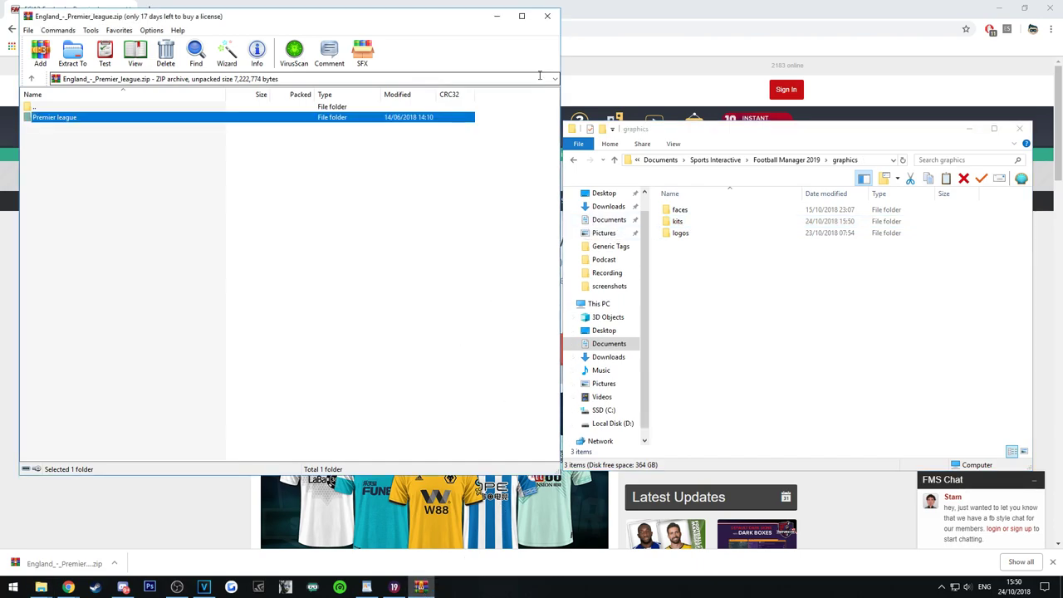
click(366, 587)
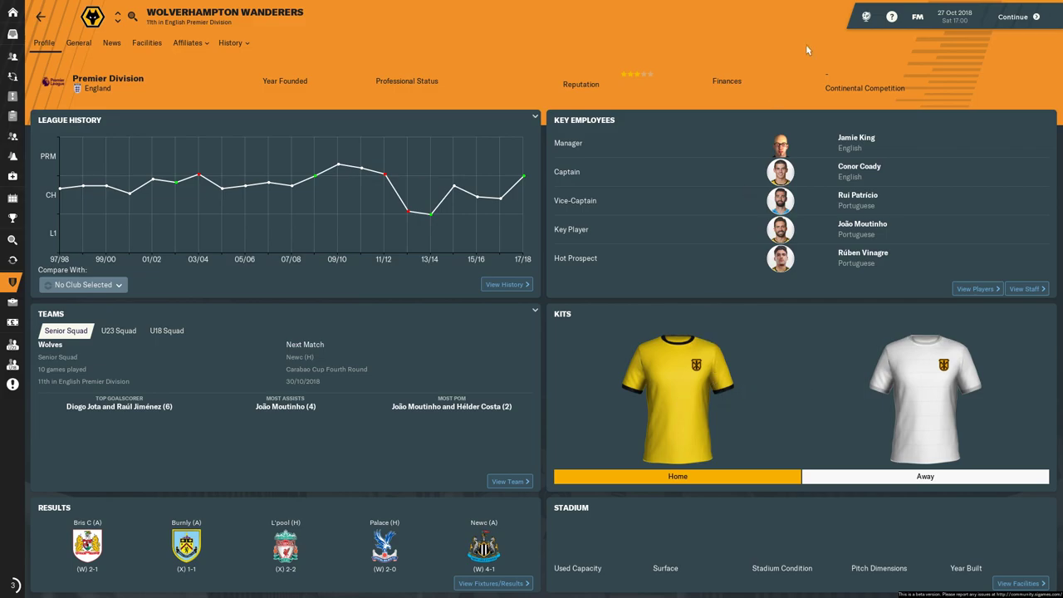
Go to Preferences > Interface and clear the cached skin data
click(911, 21)
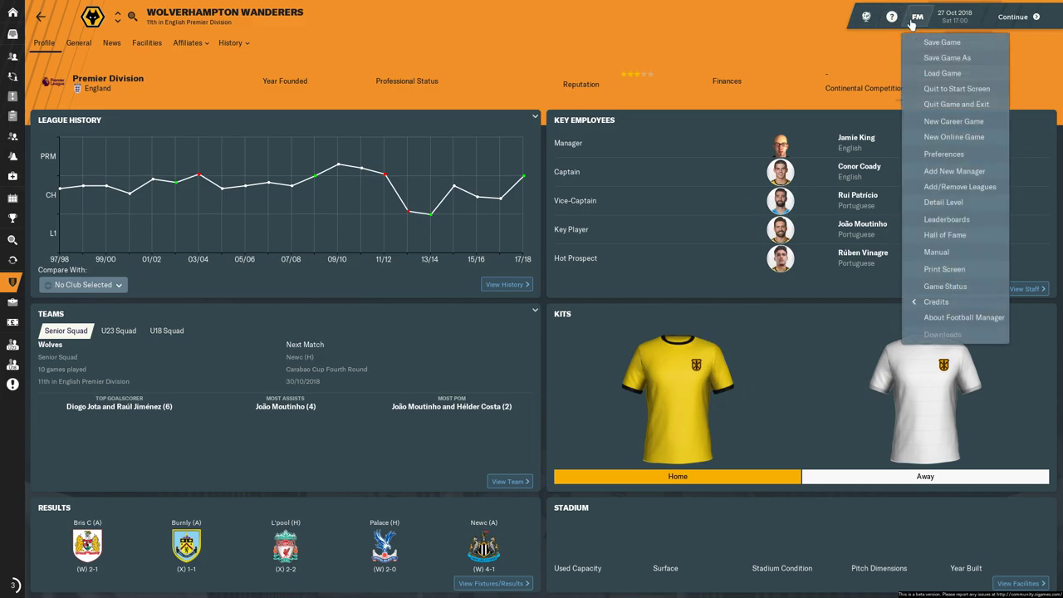
click(945, 155)
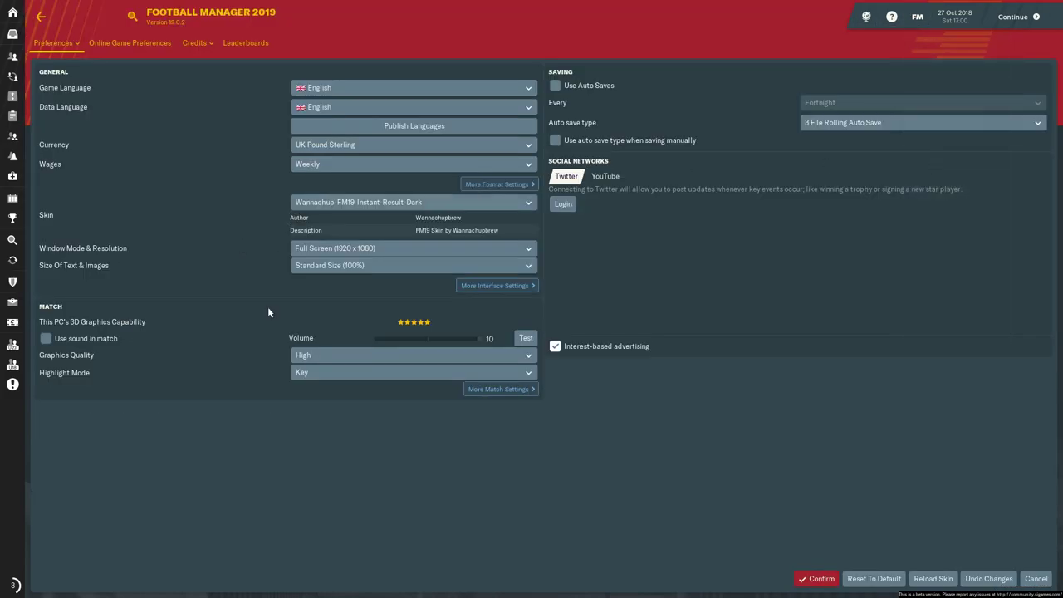
mouse_move(70, 45)
click(67, 79)
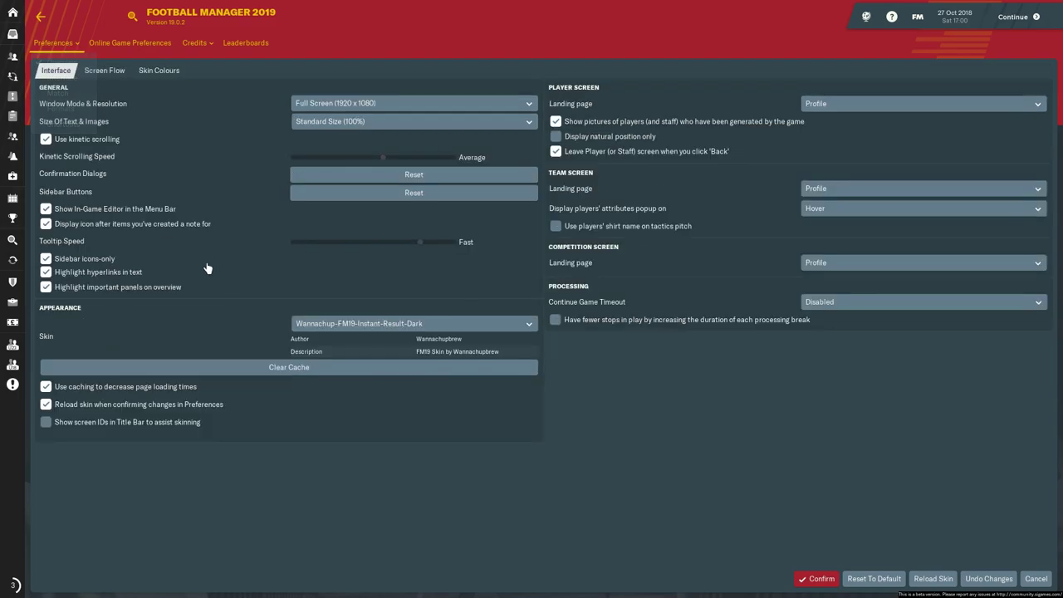
click(214, 371)
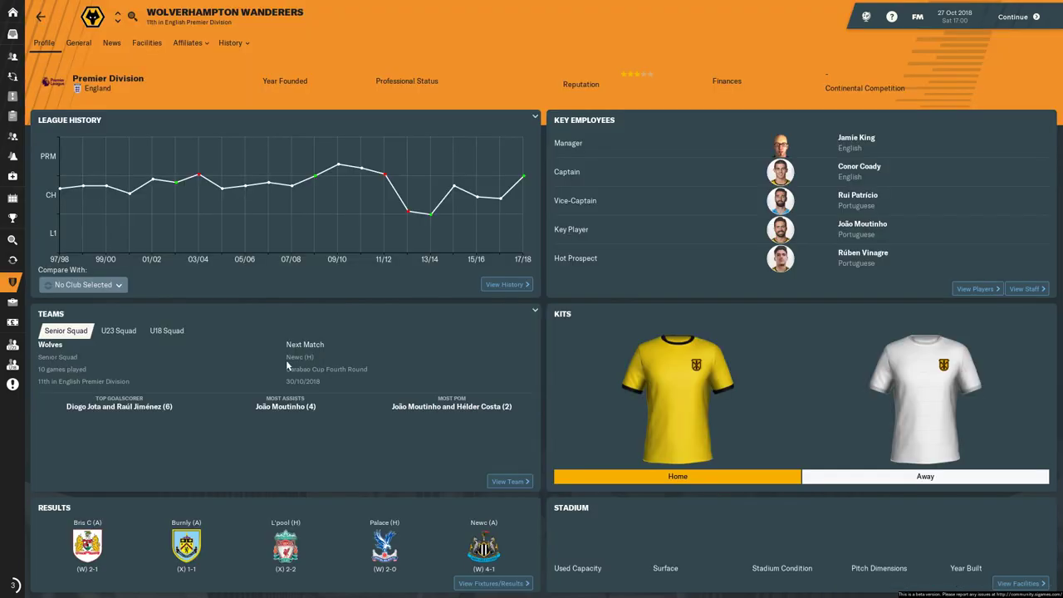
Return to Interface preferences and reload the skin to load the new kits
click(917, 16)
click(943, 156)
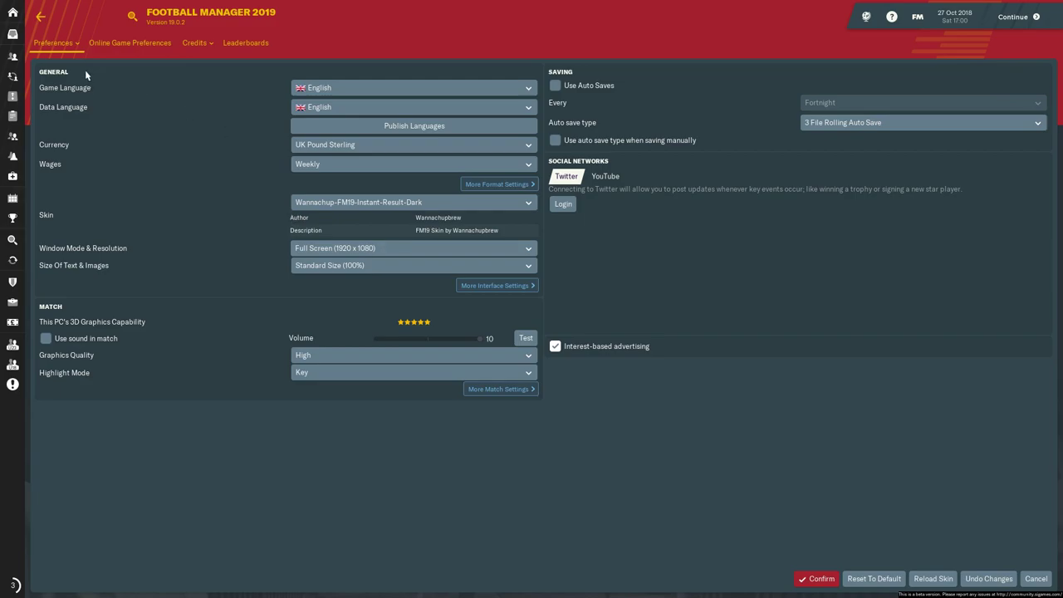
mouse_move(66, 46)
click(71, 79)
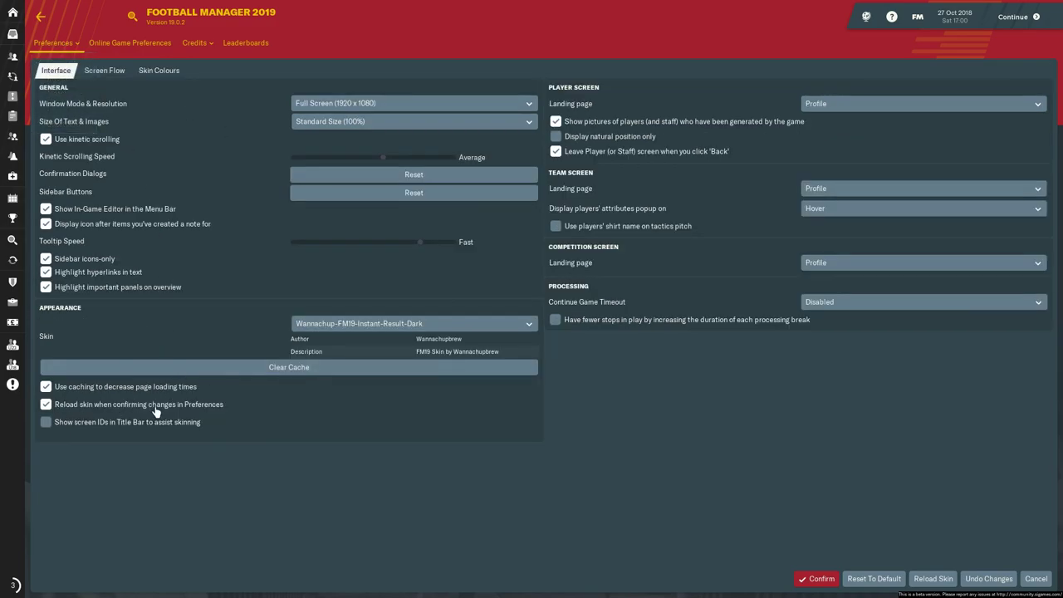
mouse_move(155, 412)
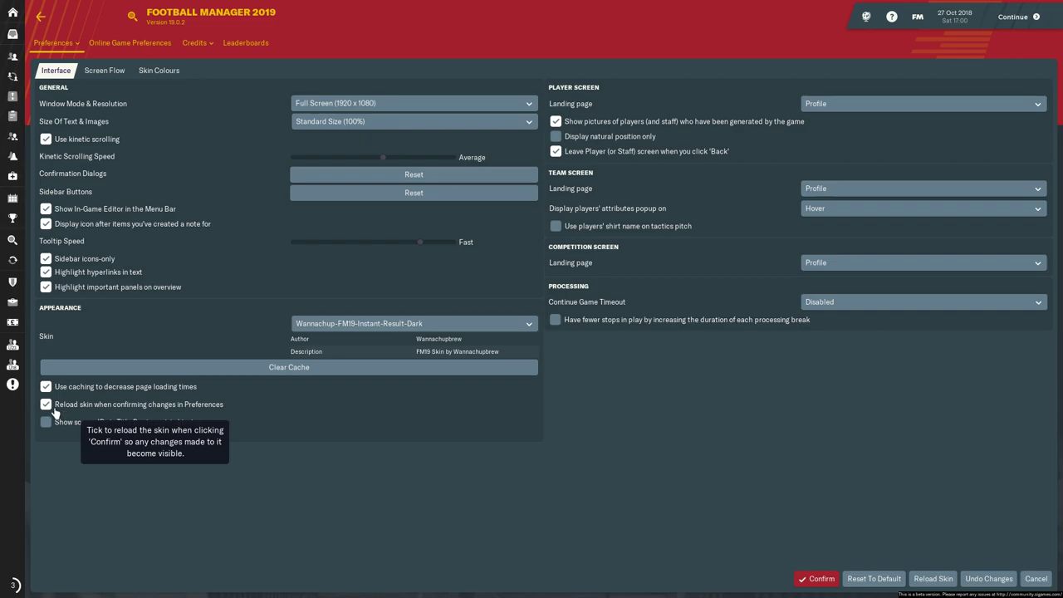
click(931, 578)
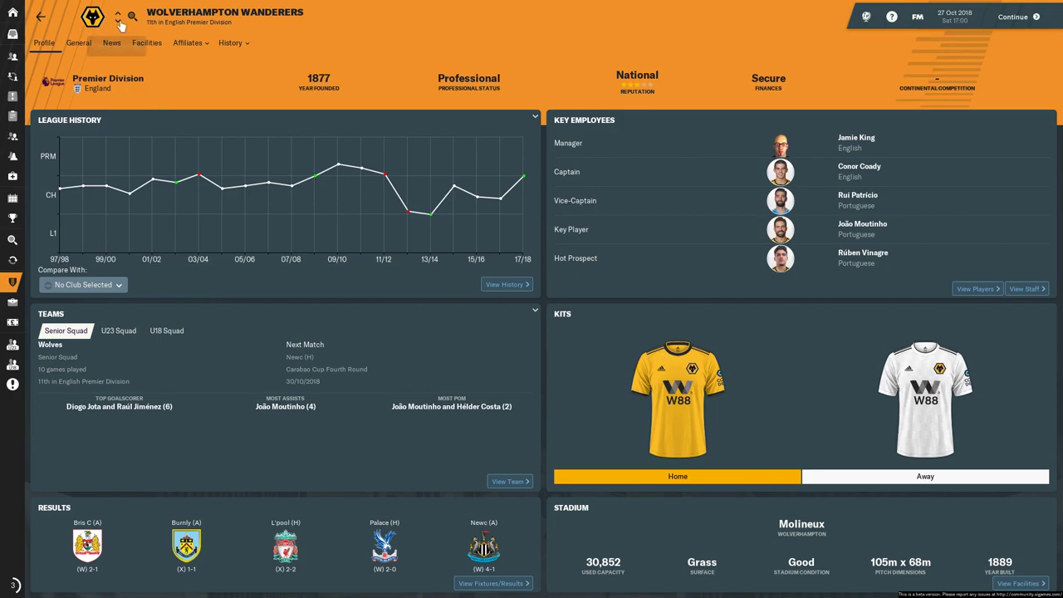
Step through the Arsenal, Bournemouth, Brighton, Burnley, Cardiff City and Chelsea profiles to check their real kits
click(118, 24)
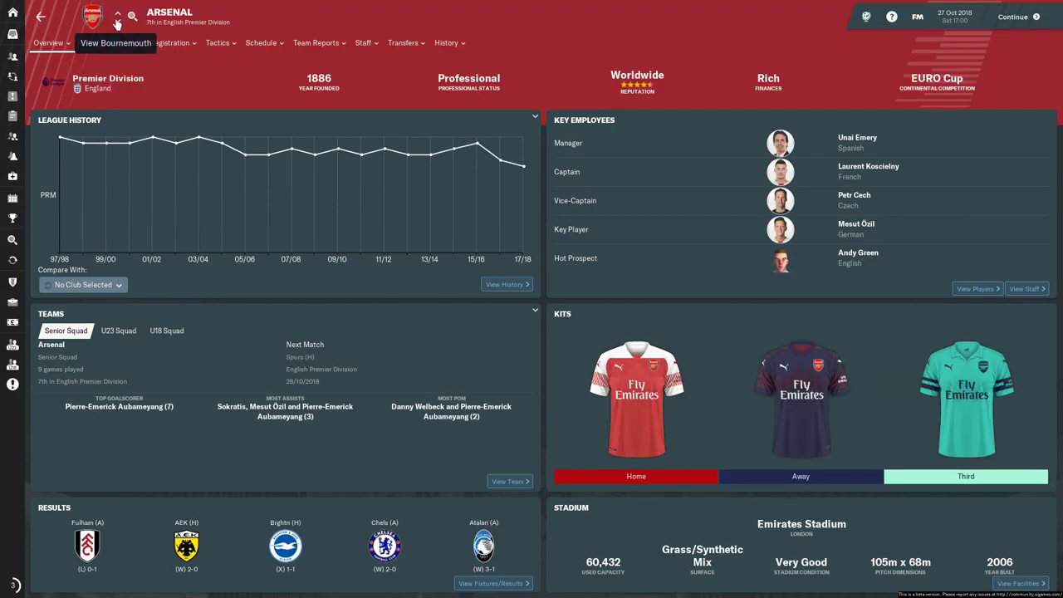
click(118, 24)
click(118, 24)
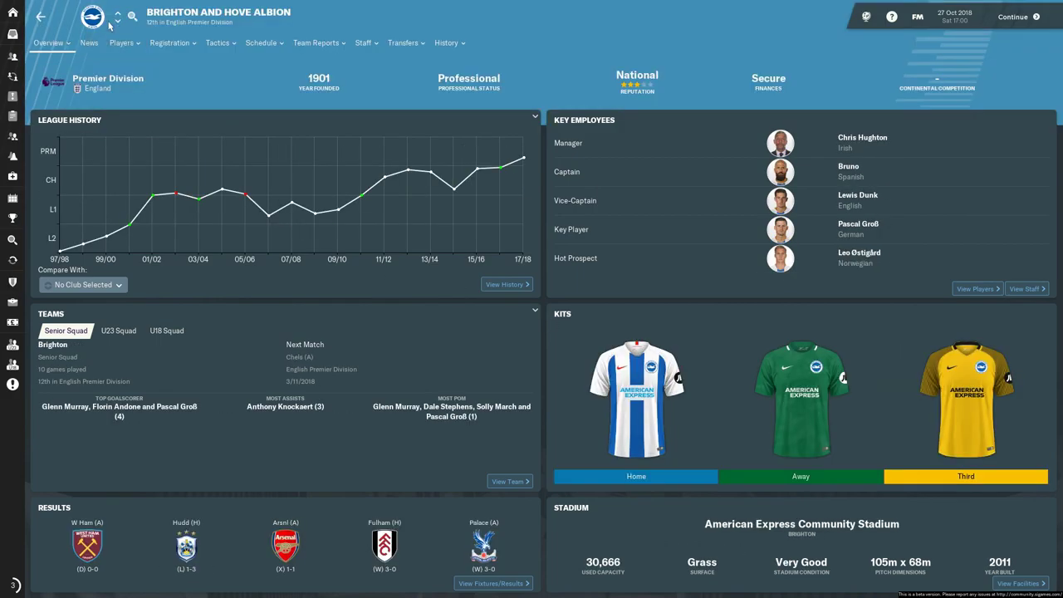
click(118, 25)
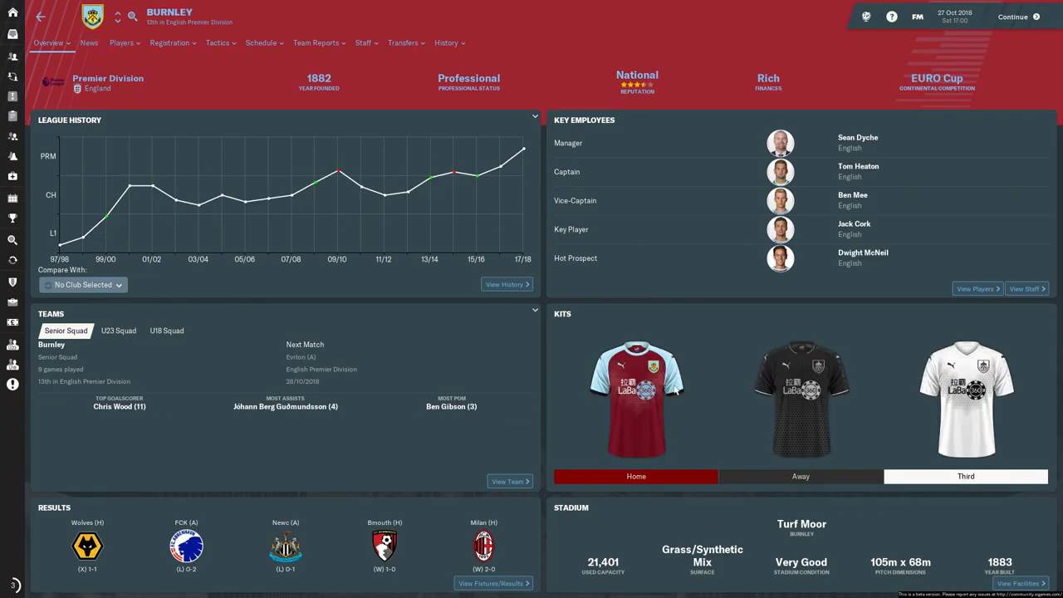
click(118, 25)
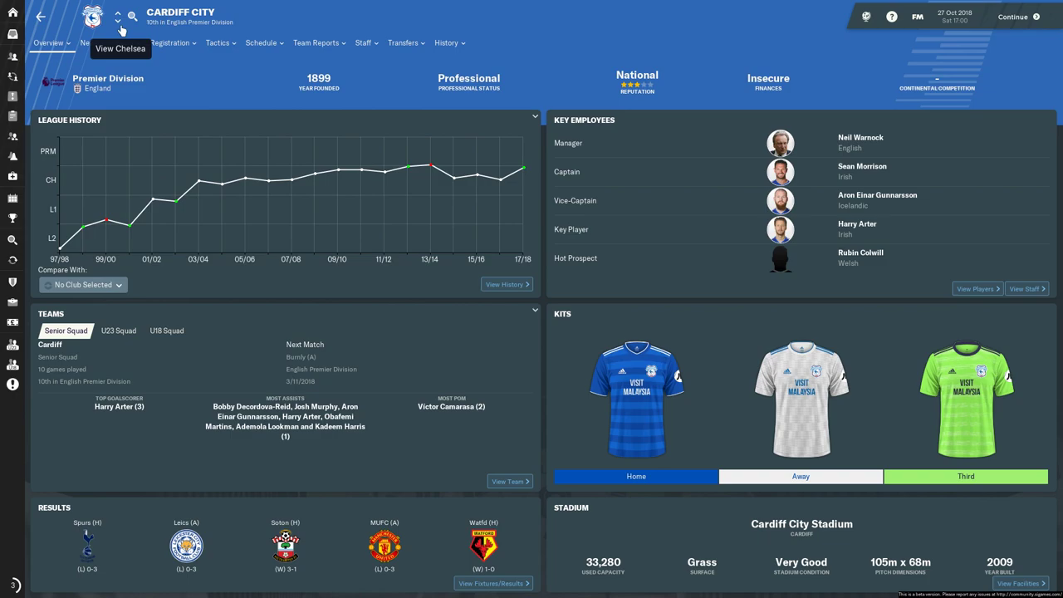
click(119, 26)
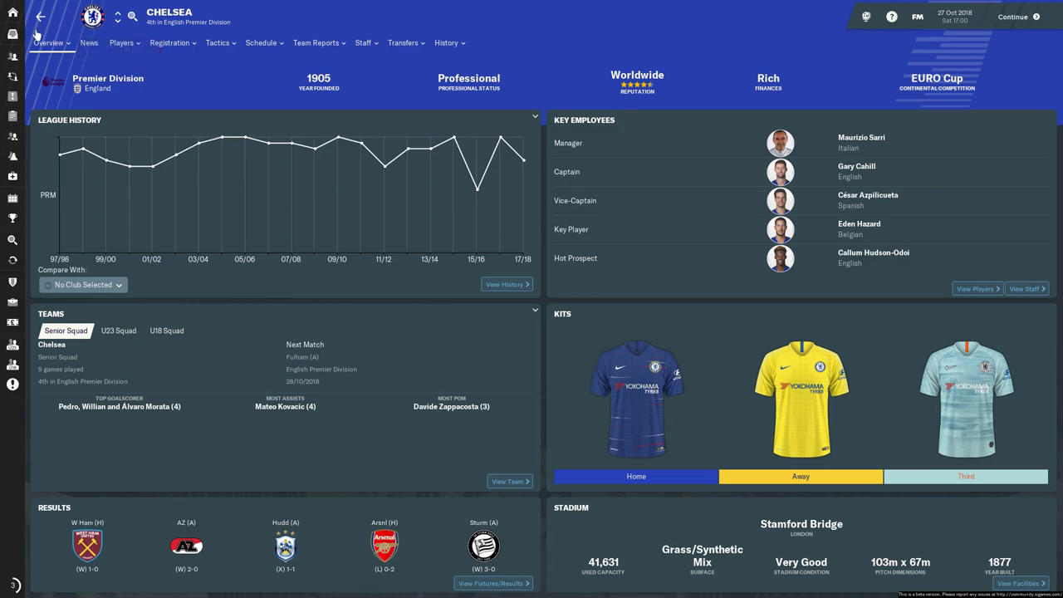
Leave the game for the graphics folder in Explorer and open kits, then Premier league
key(super)
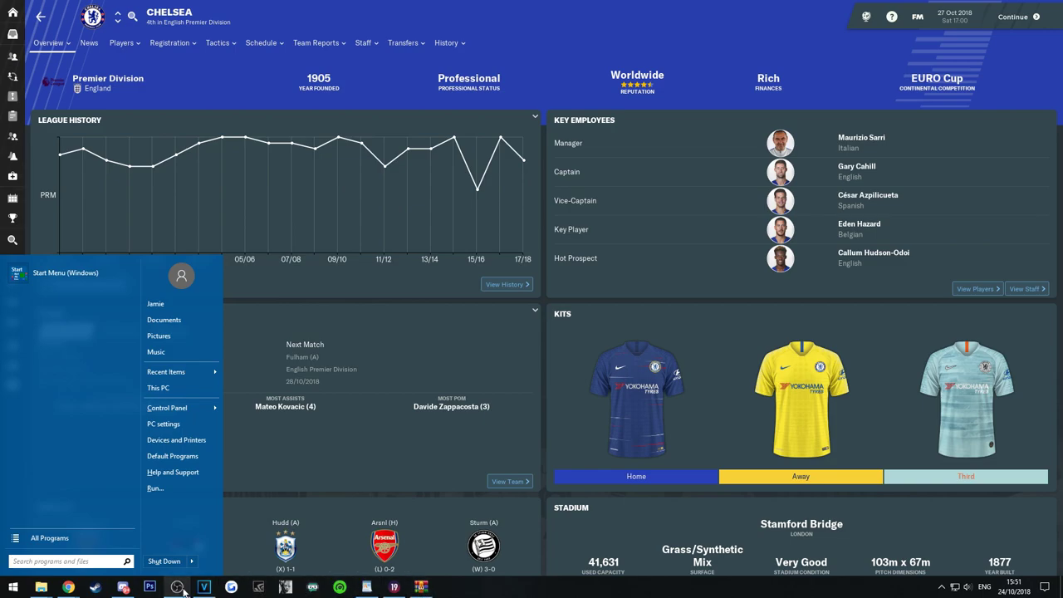
click(73, 587)
click(133, 544)
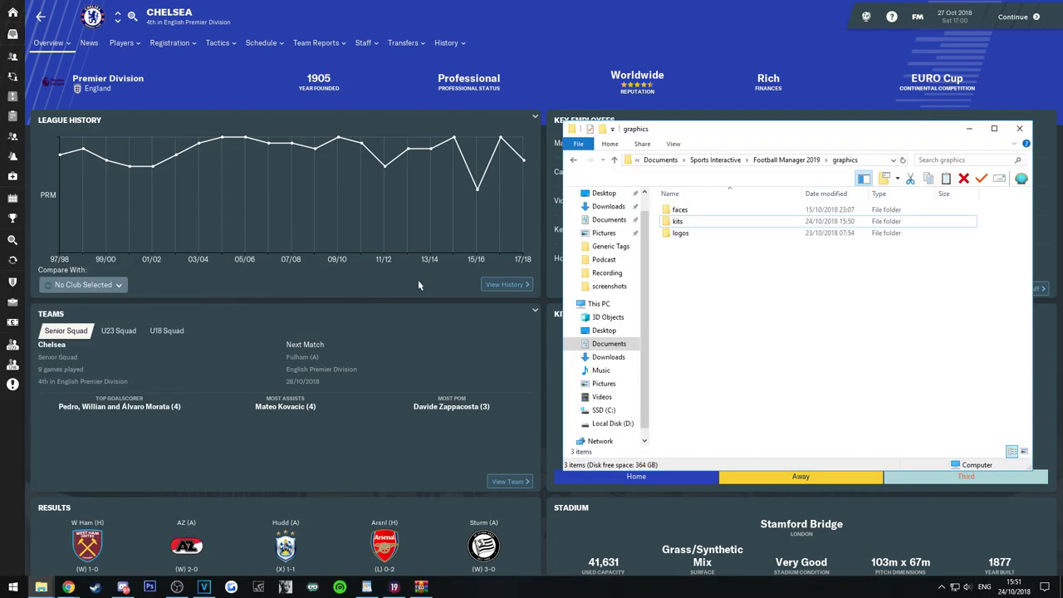
double_click(678, 221)
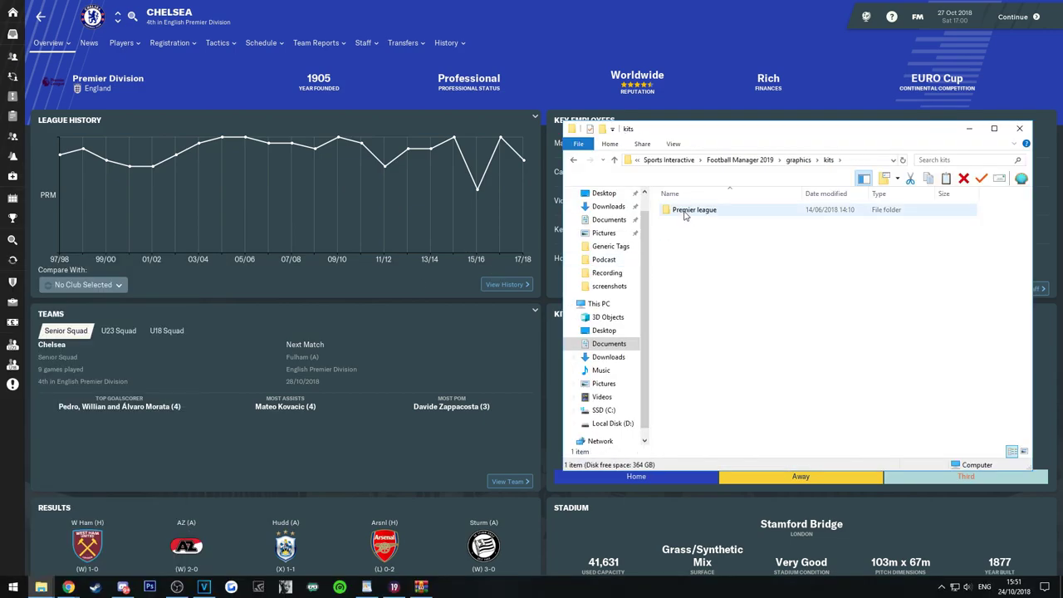
double_click(684, 214)
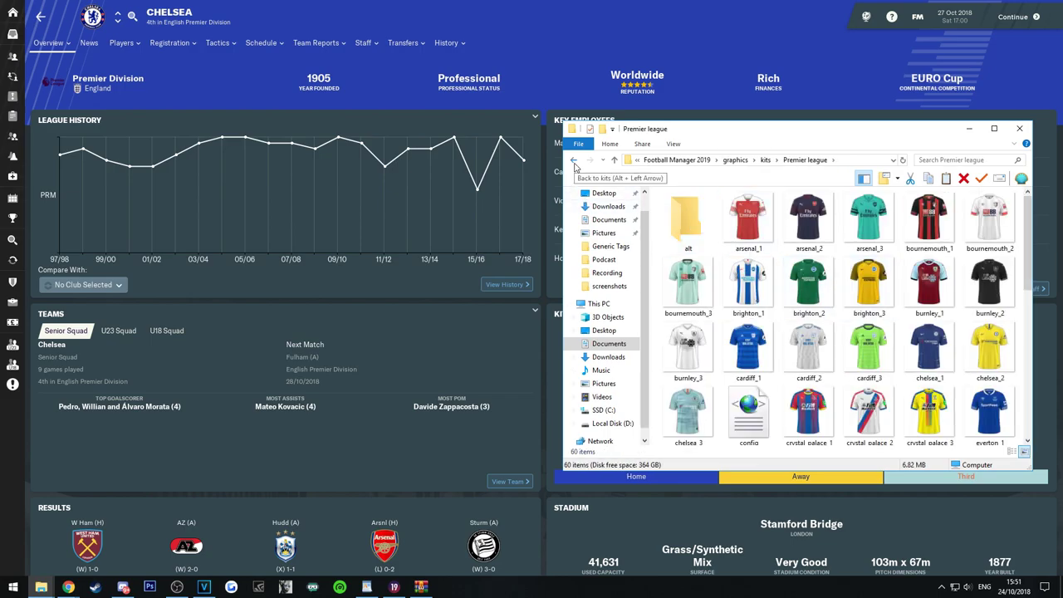
Browse the installed Premier league kit files, select config, and return to the kits folder
scroll(819, 373, down, 5)
scroll(820, 373, up, 5)
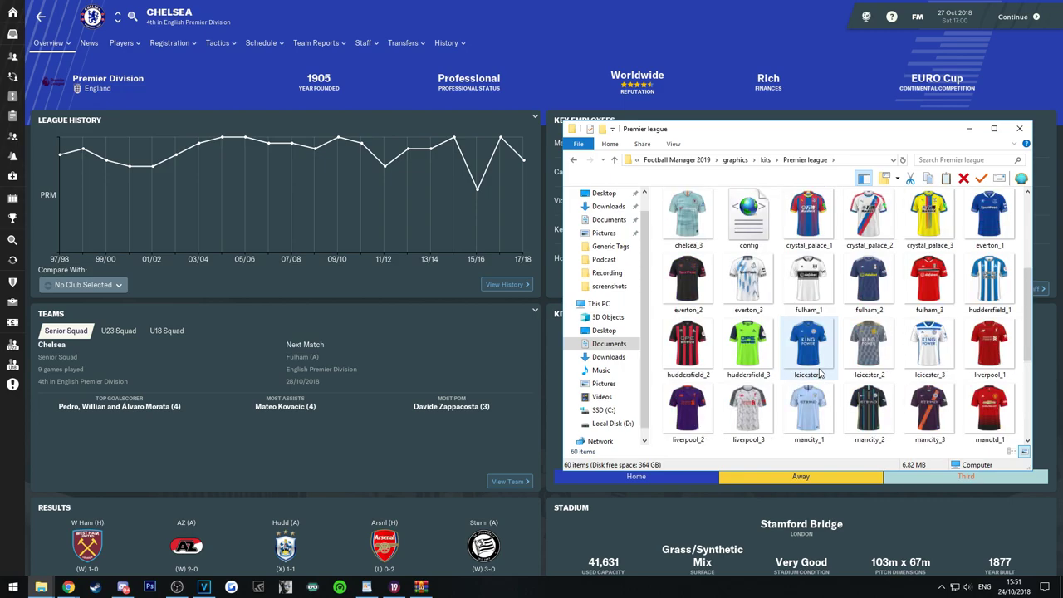
click(760, 350)
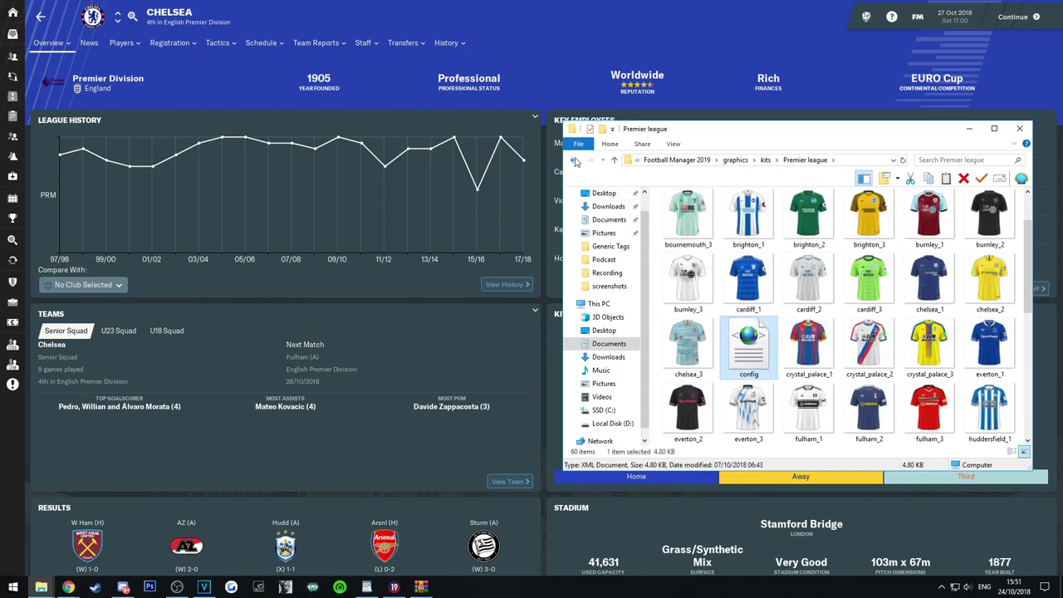
click(574, 160)
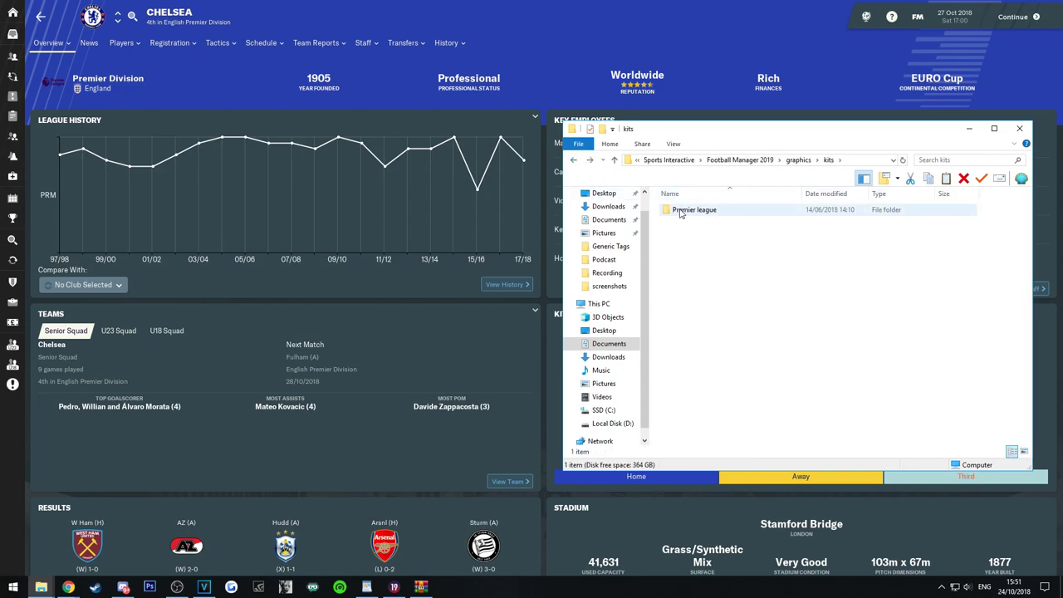